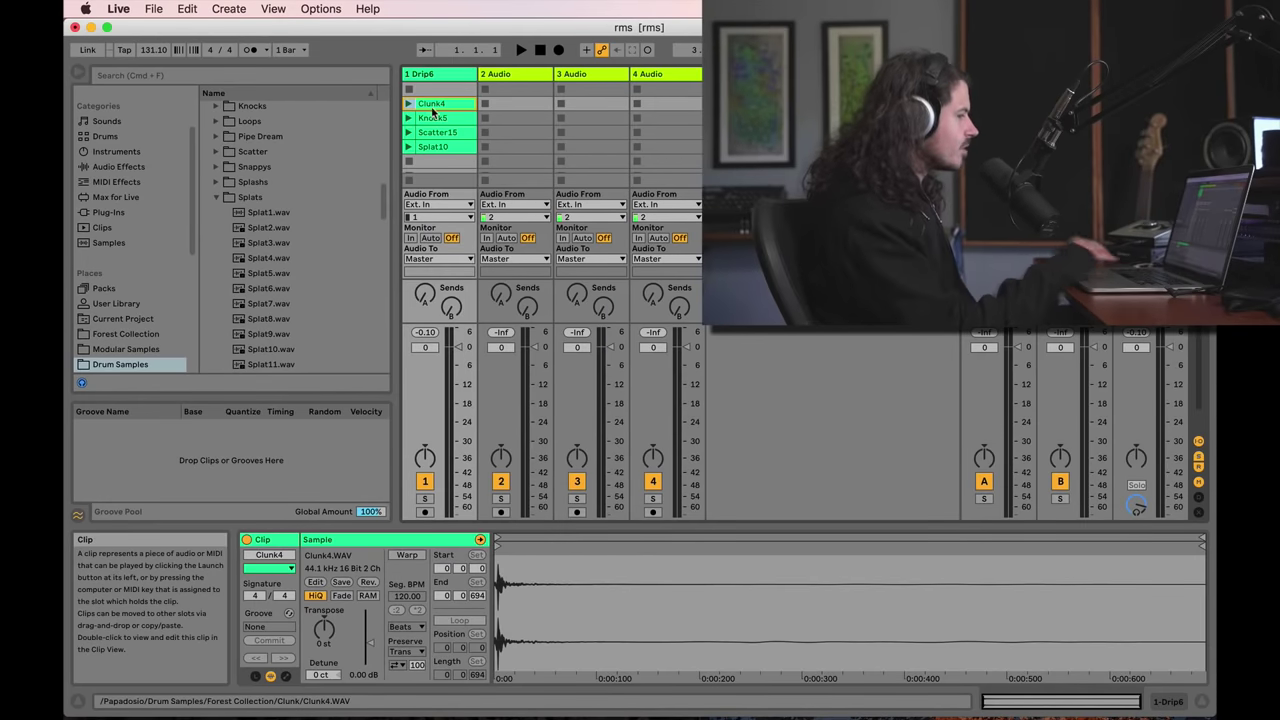
Audition the Knock5, Scatter15 and Clunk4 clip details and collapse the Splats folder.
{"action": "left_click", "coordinate": [432, 118]}
{"action": "left_click", "coordinate": [432, 146]}
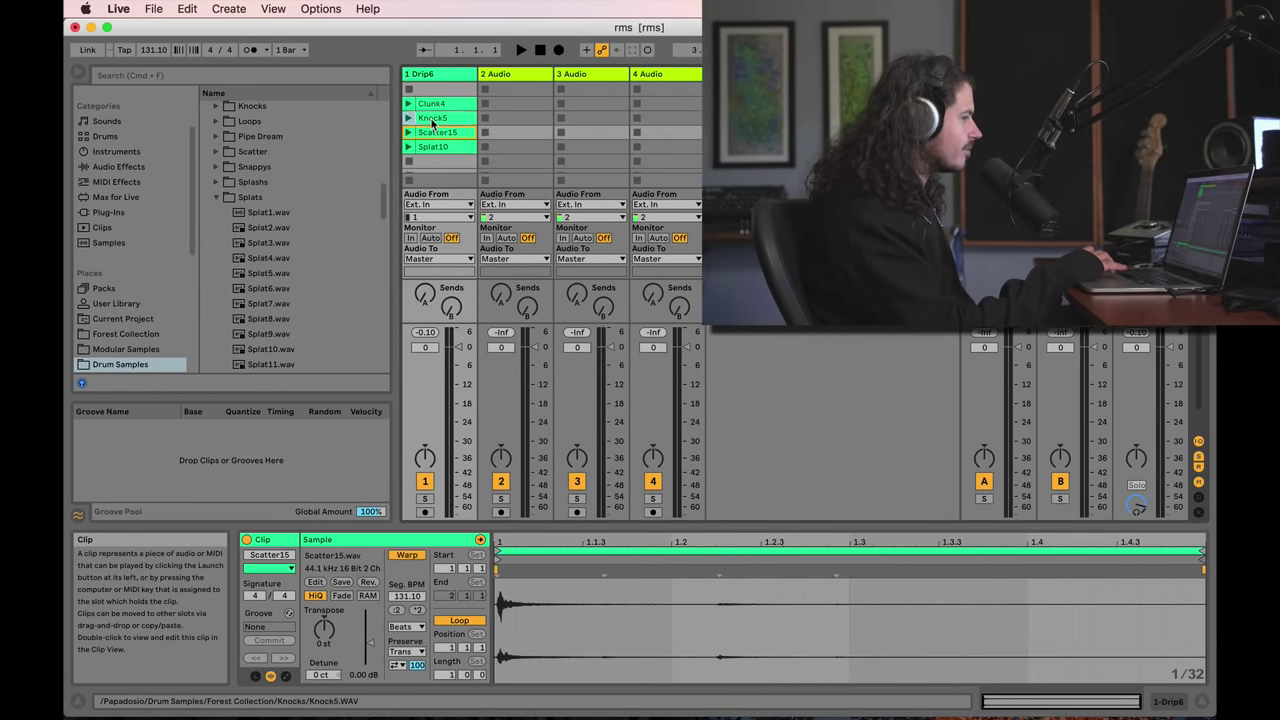
{"action": "left_click", "coordinate": [431, 104]}
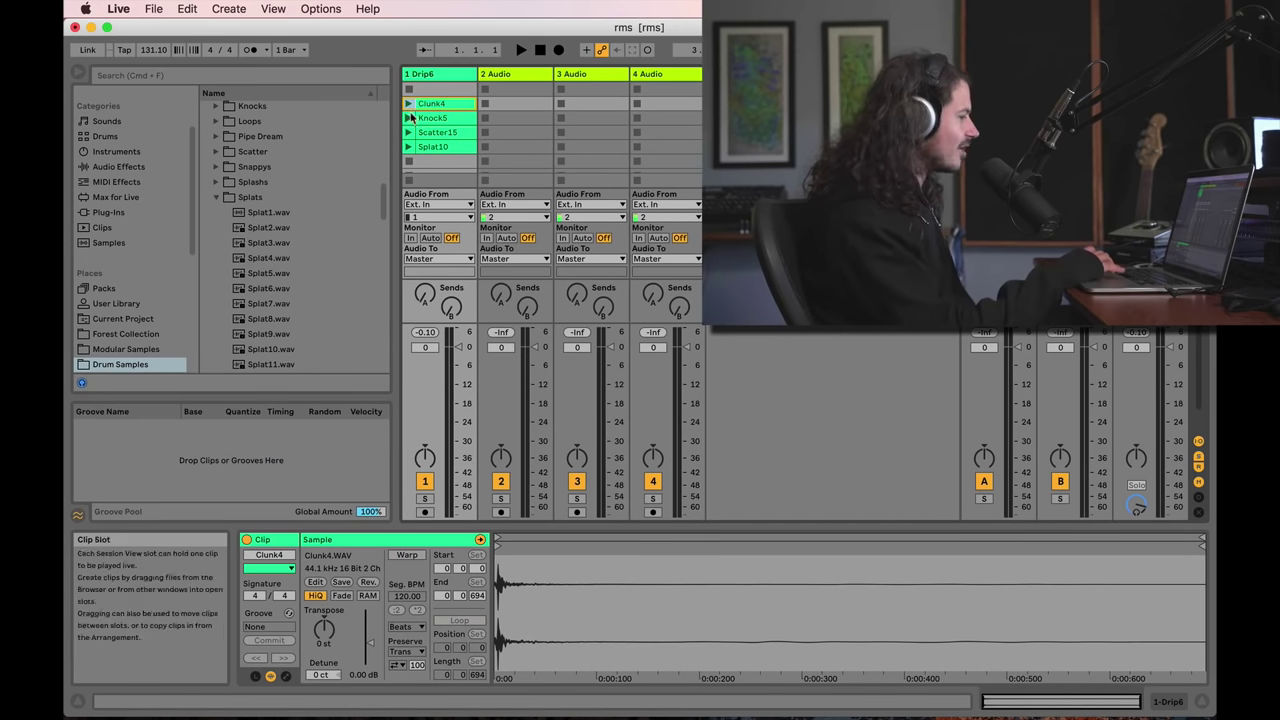
{"action": "left_click", "coordinate": [216, 198]}
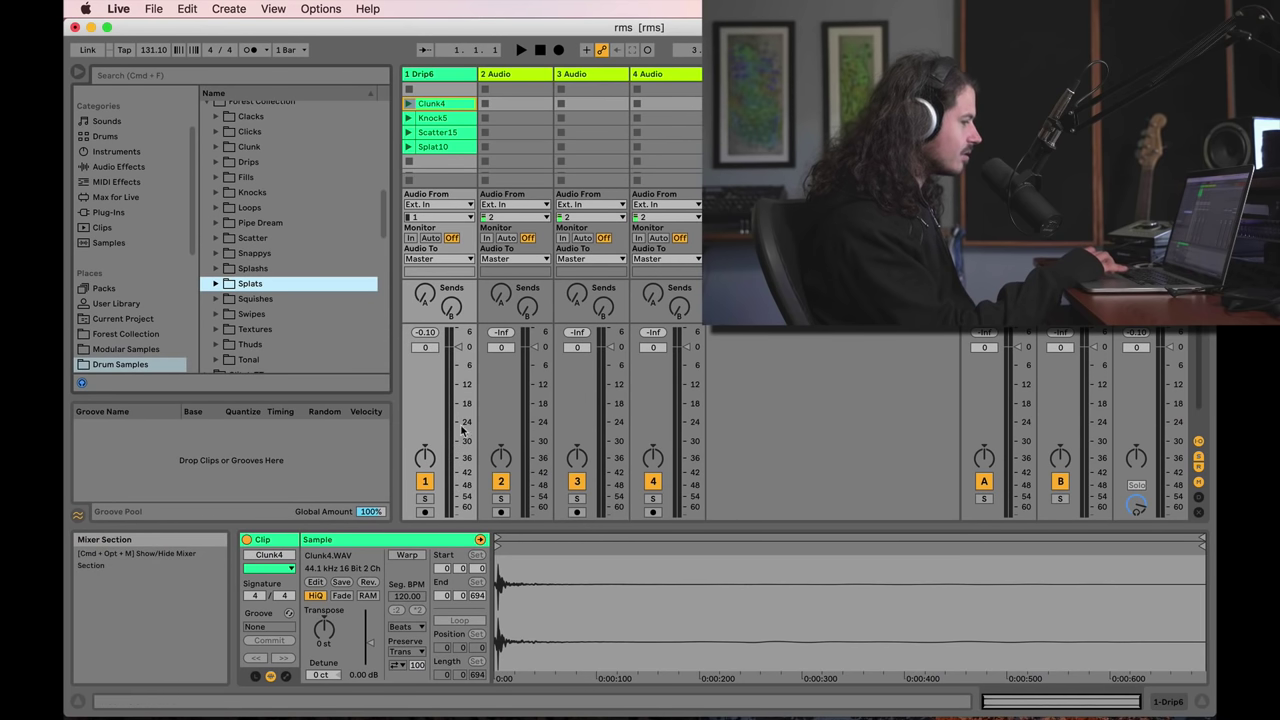
Warp Clunk4 to the 131.10 BPM tempo, loop and launch it, then select Splat10.
{"action": "left_click", "coordinate": [408, 557]}
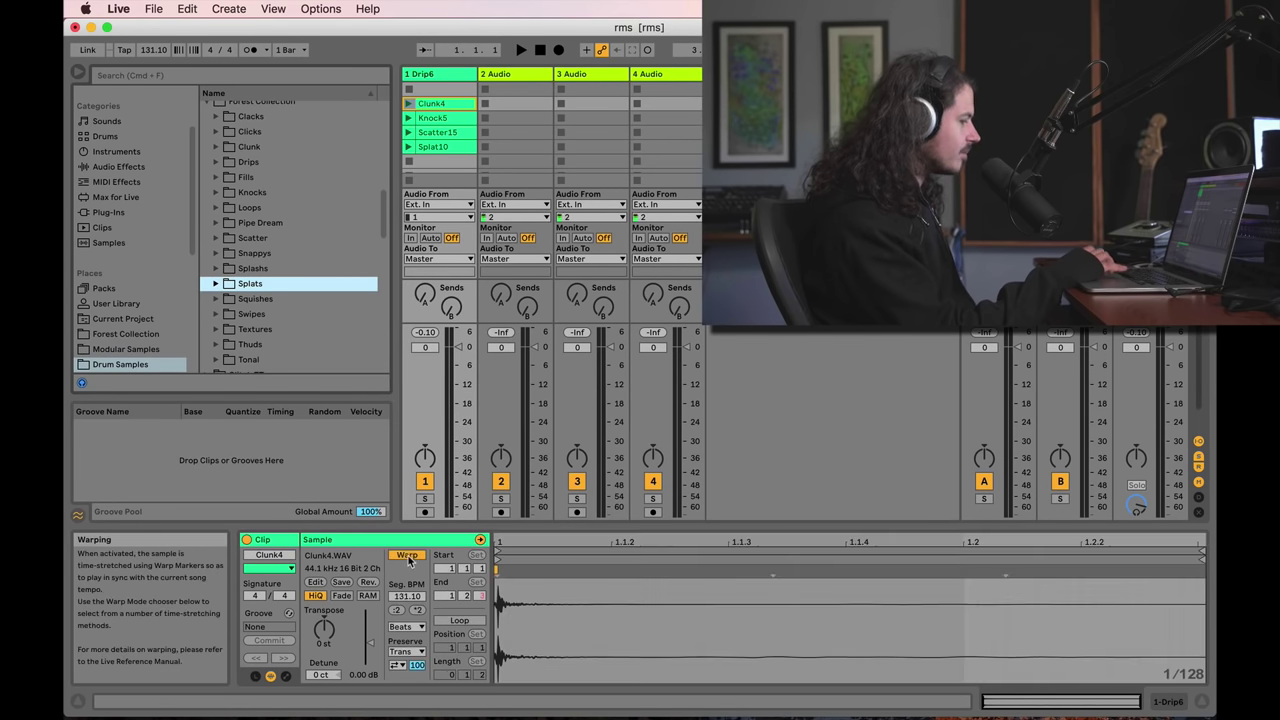
{"action": "left_click", "coordinate": [459, 620]}
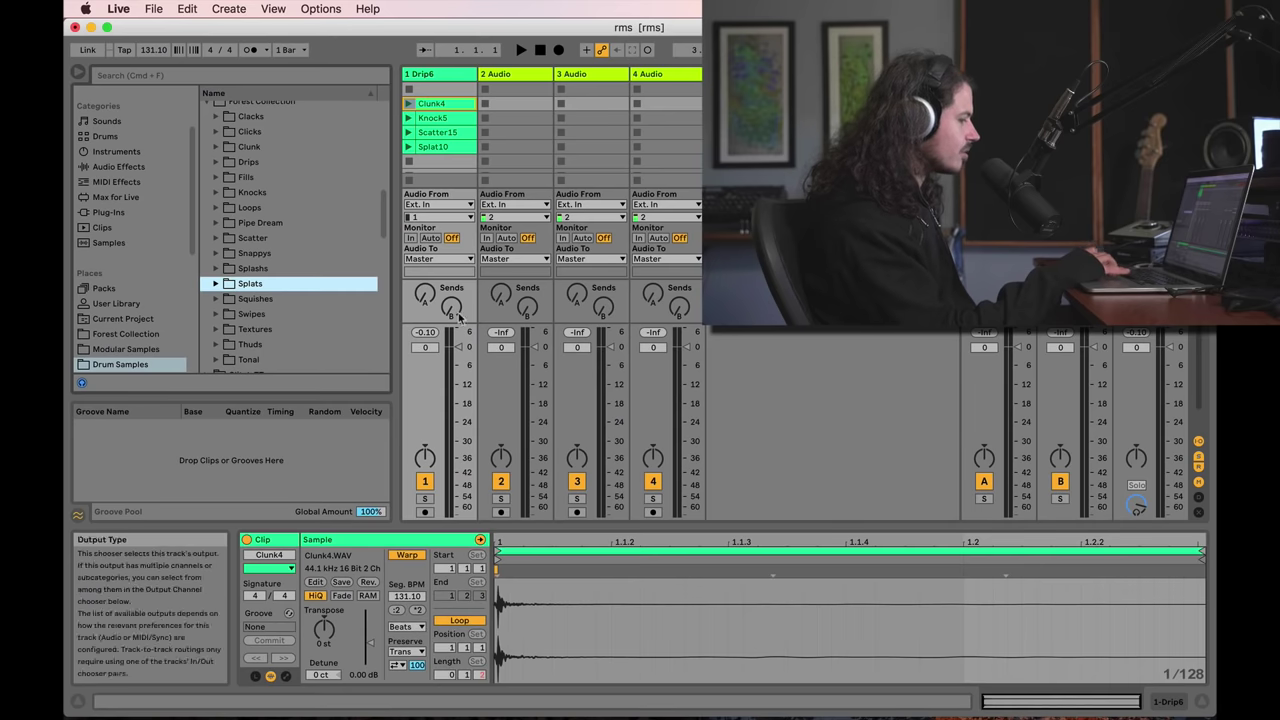
{"action": "left_click", "coordinate": [408, 104]}
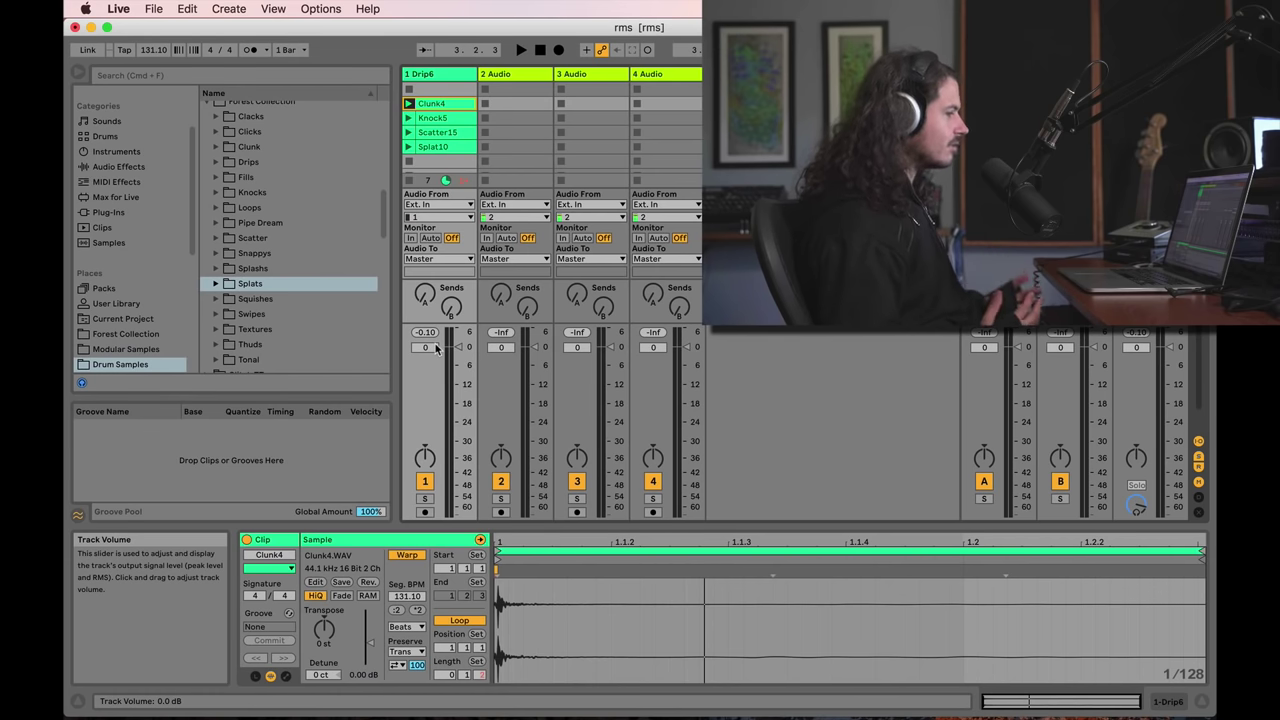
{"action": "key", "text": "Down"}
{"action": "key", "text": "Down"}
{"action": "key", "text": "Down"}
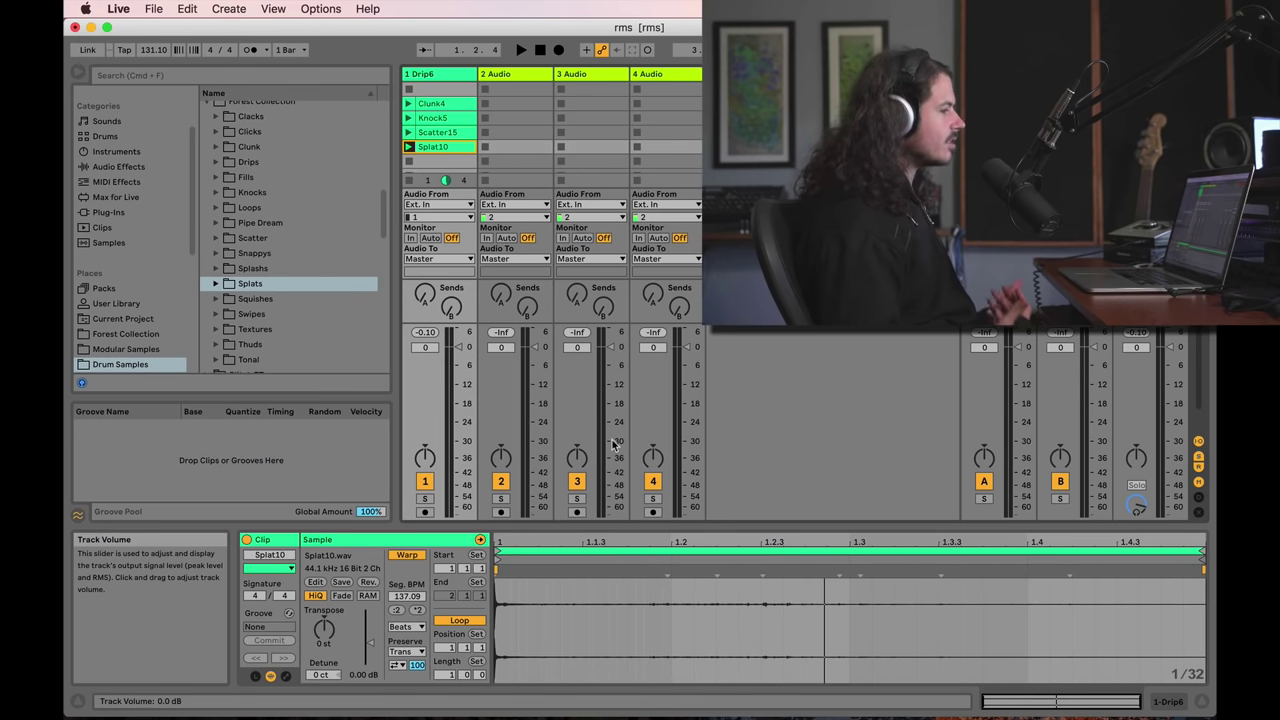
Launch Knock5 and add a Saturator to track 1 with Drive 10 dB, Output -10 dB.
{"action": "left_click", "coordinate": [436, 74]}
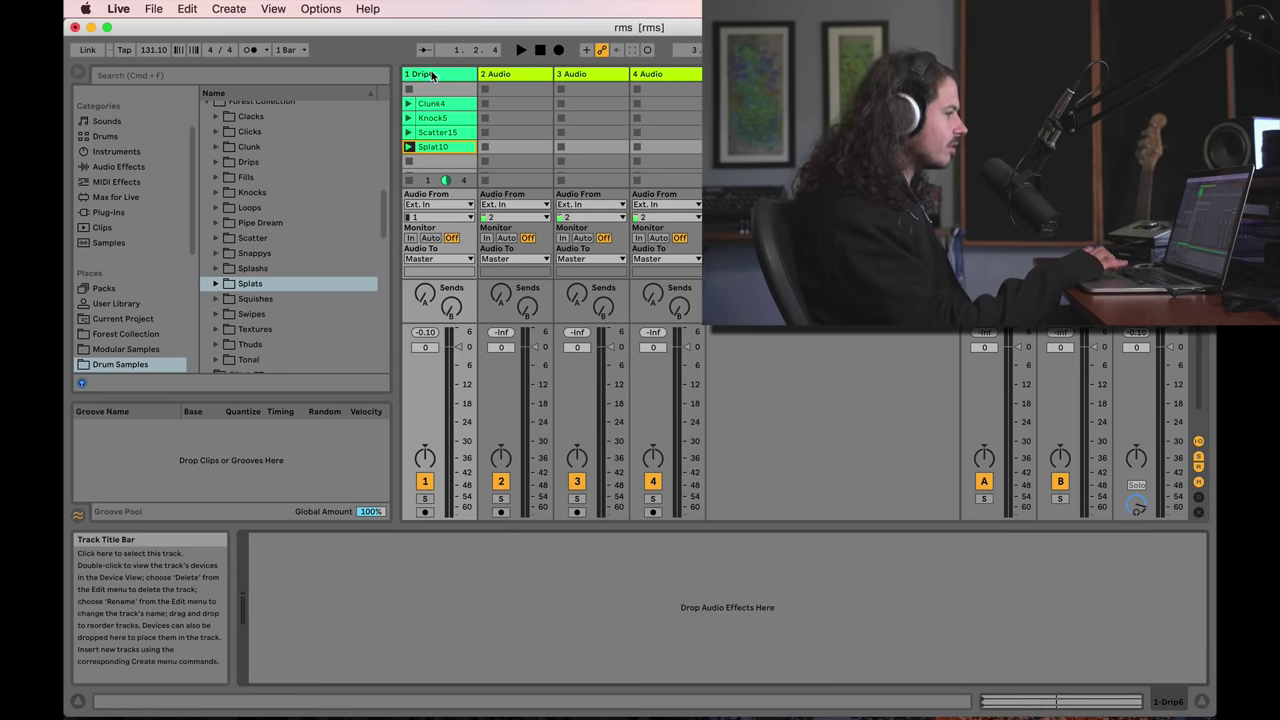
{"action": "left_click", "coordinate": [408, 118]}
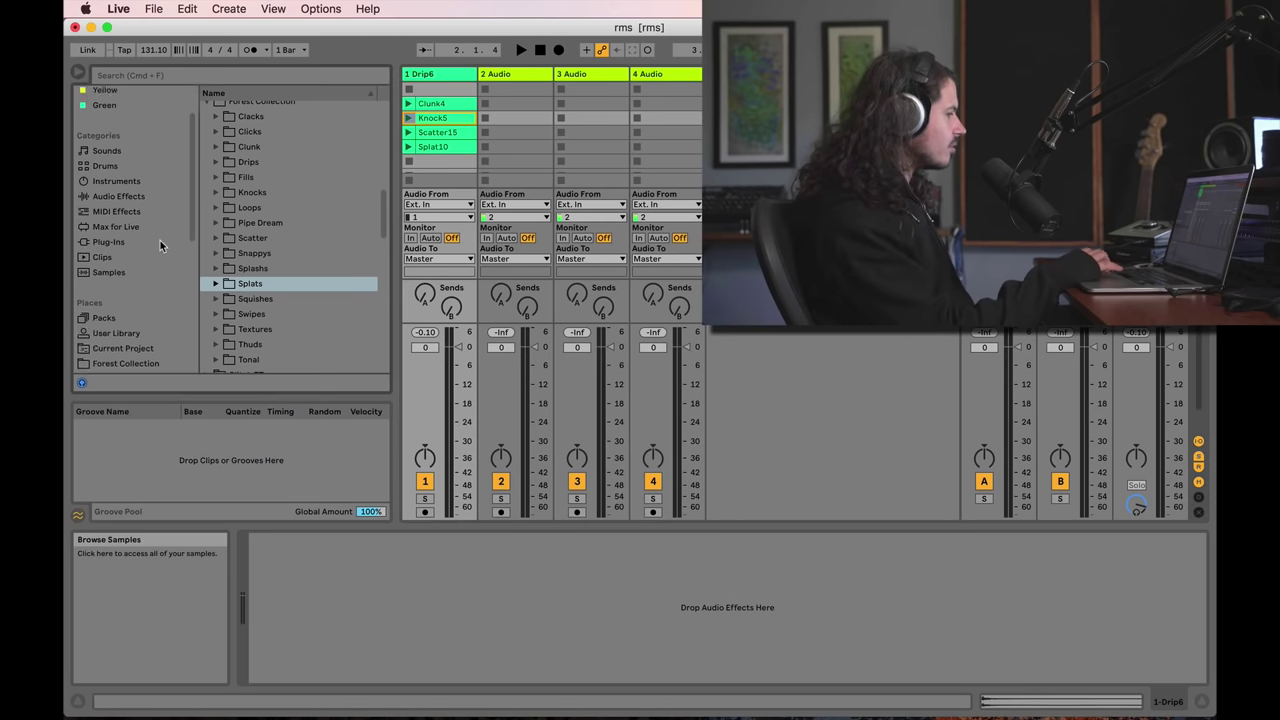
{"action": "scroll", "coordinate": [160, 240], "scroll_direction": "up", "scroll_amount": 3}
{"action": "left_click", "coordinate": [131, 243]}
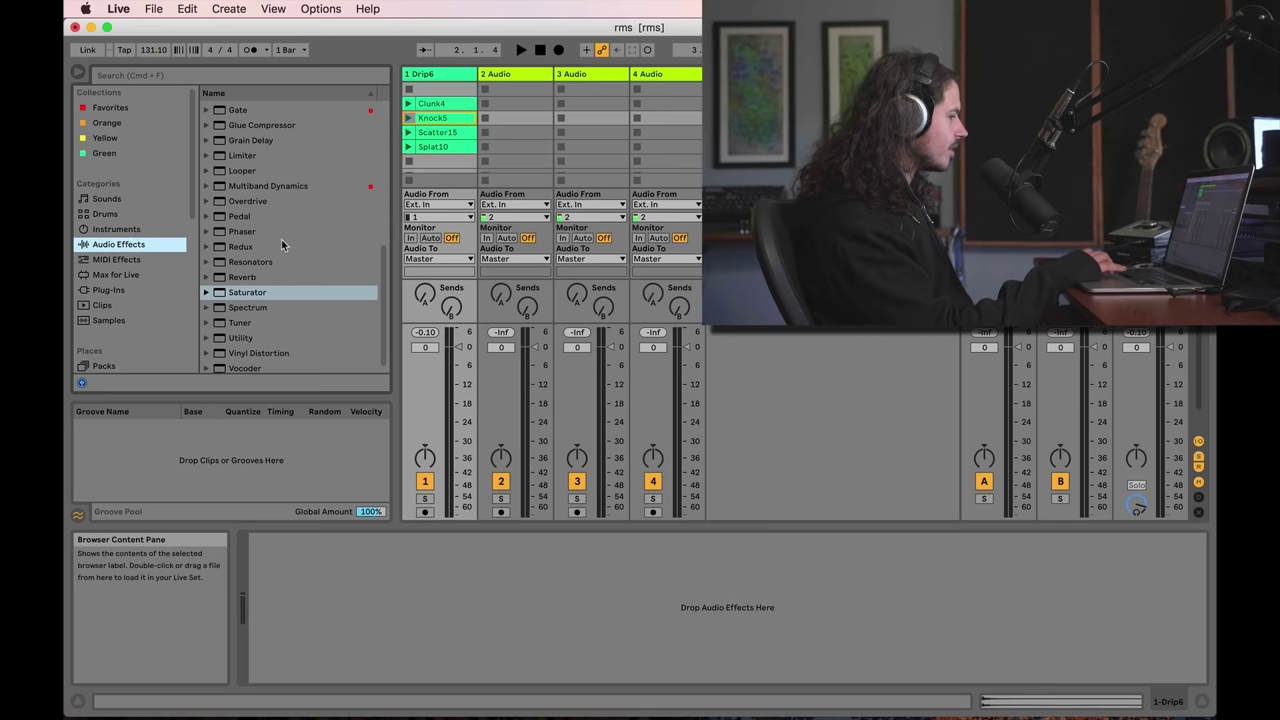
{"action": "key", "text": "Return"}
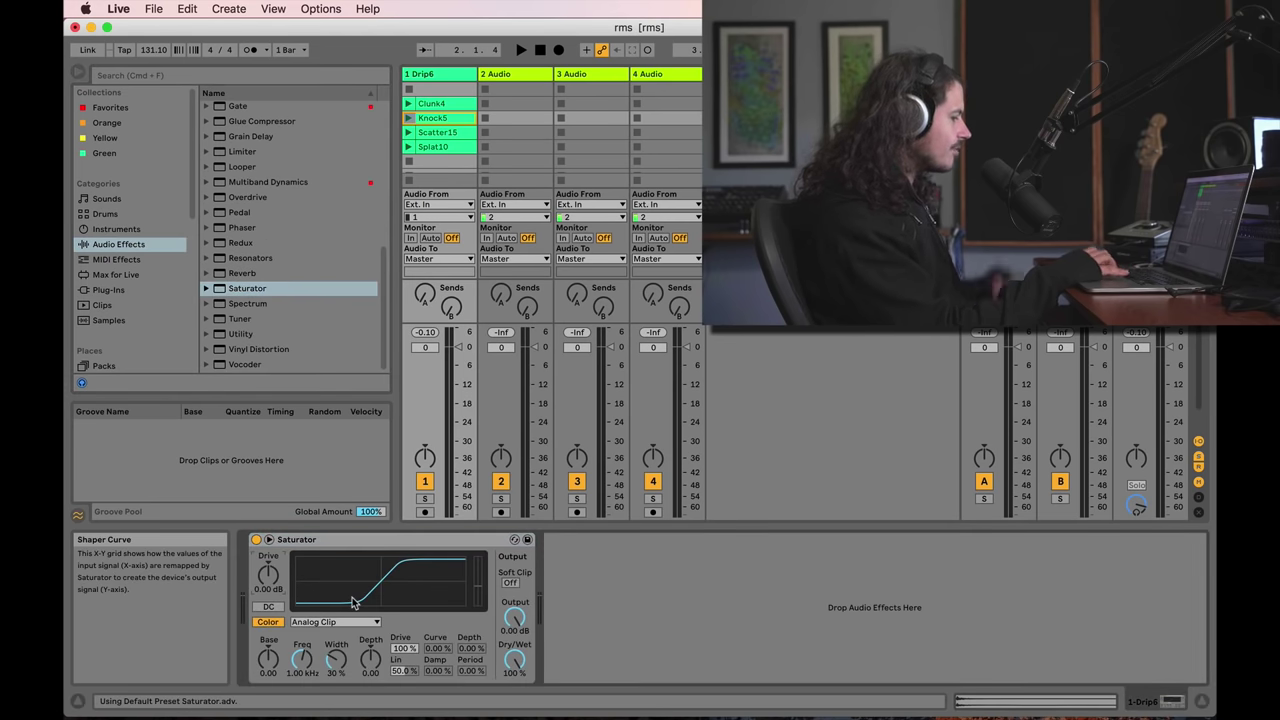
{"action": "left_click_drag", "start_coordinate": [352, 603], "coordinate": [364, 596]}
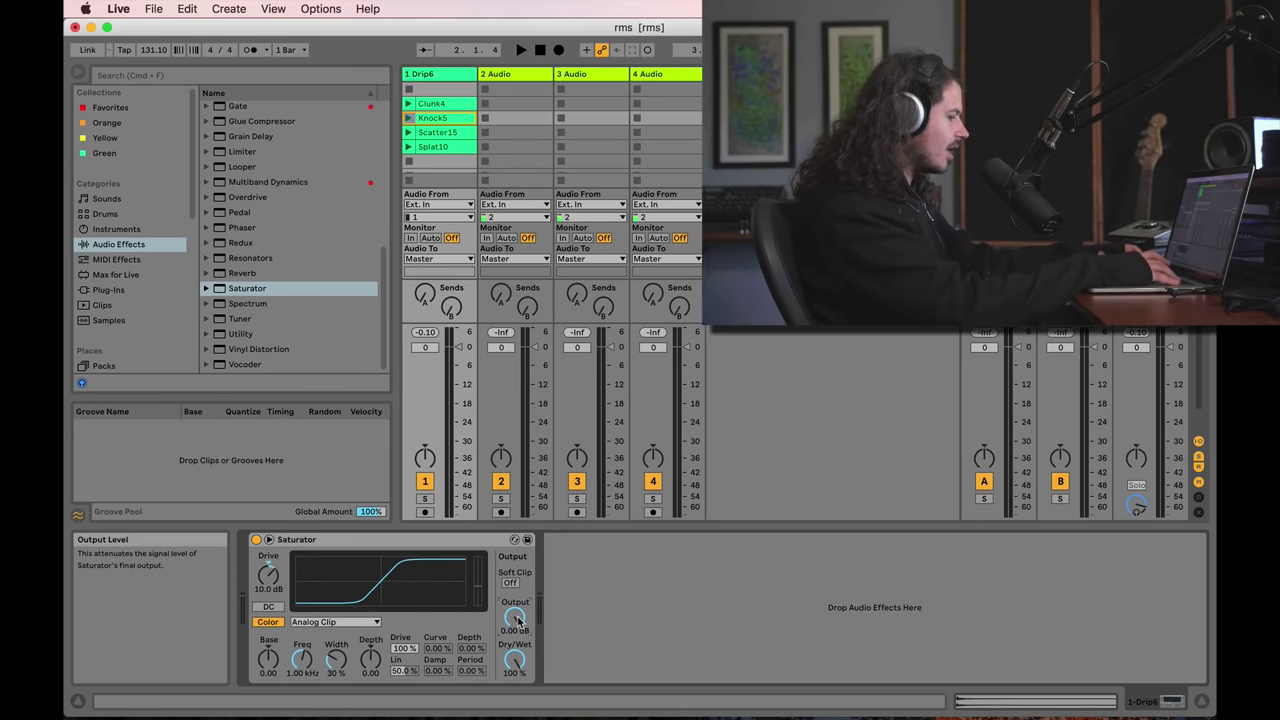
{"action": "left_click_drag", "start_coordinate": [517, 621], "coordinate": [517, 650]}
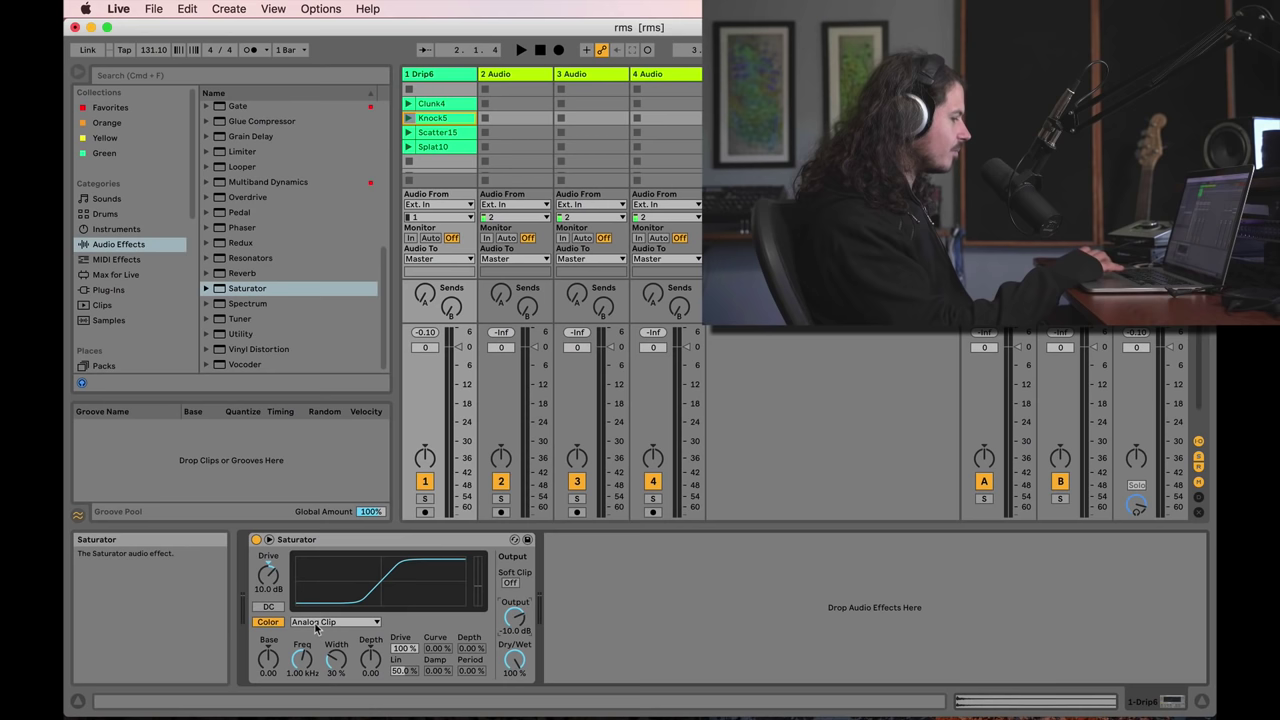
Warp Knock5 to the set tempo and launch it.
{"action": "left_click", "coordinate": [433, 118]}
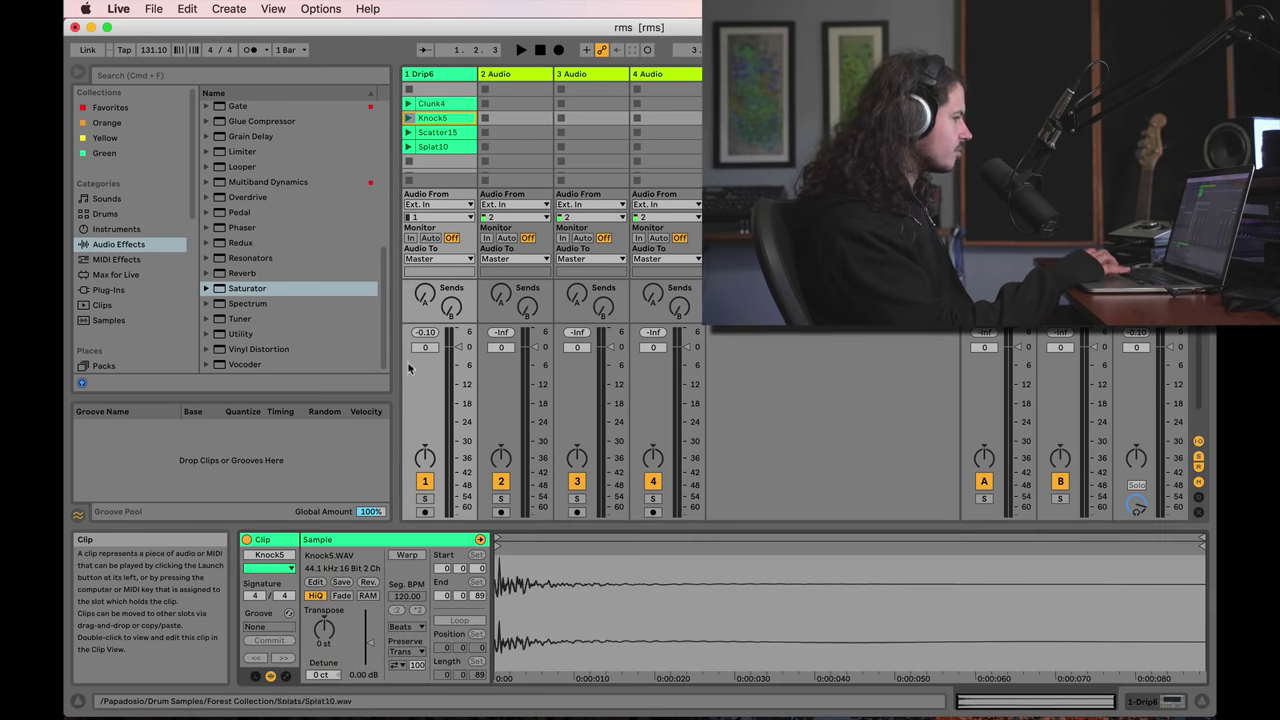
{"action": "left_click", "coordinate": [407, 555]}
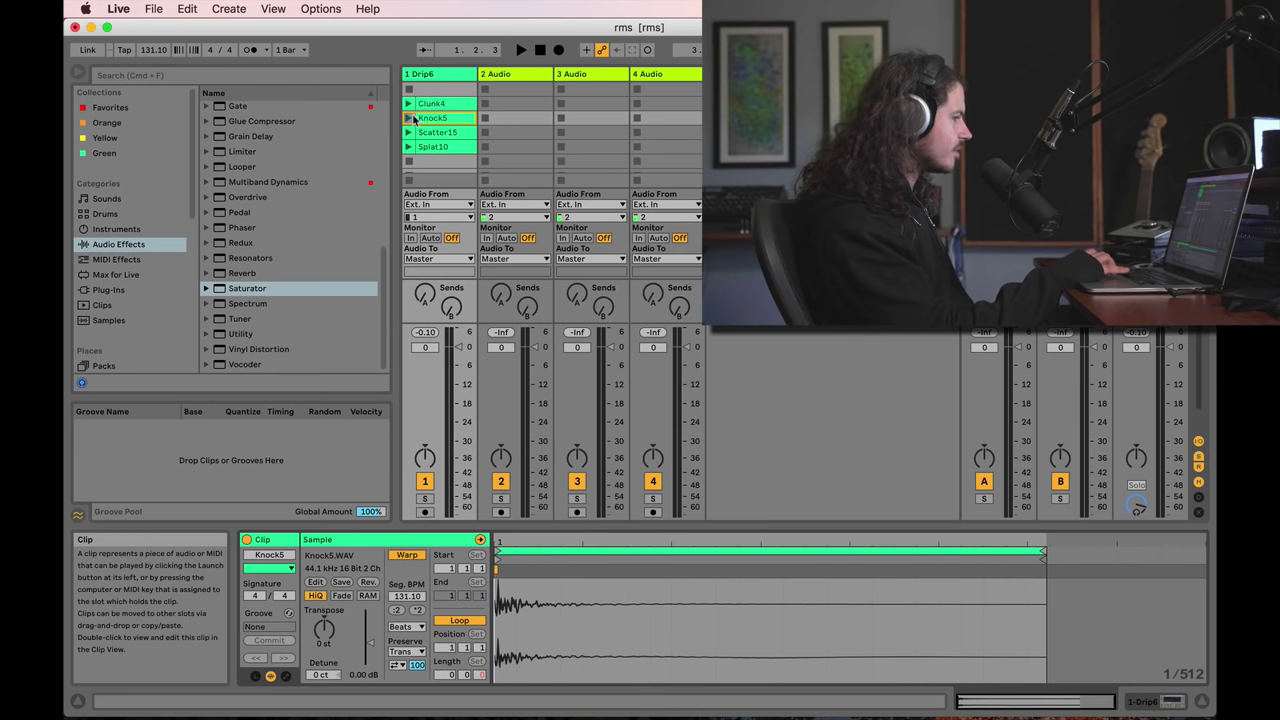
{"action": "key", "text": "Return"}
{"action": "left_click", "coordinate": [432, 193]}
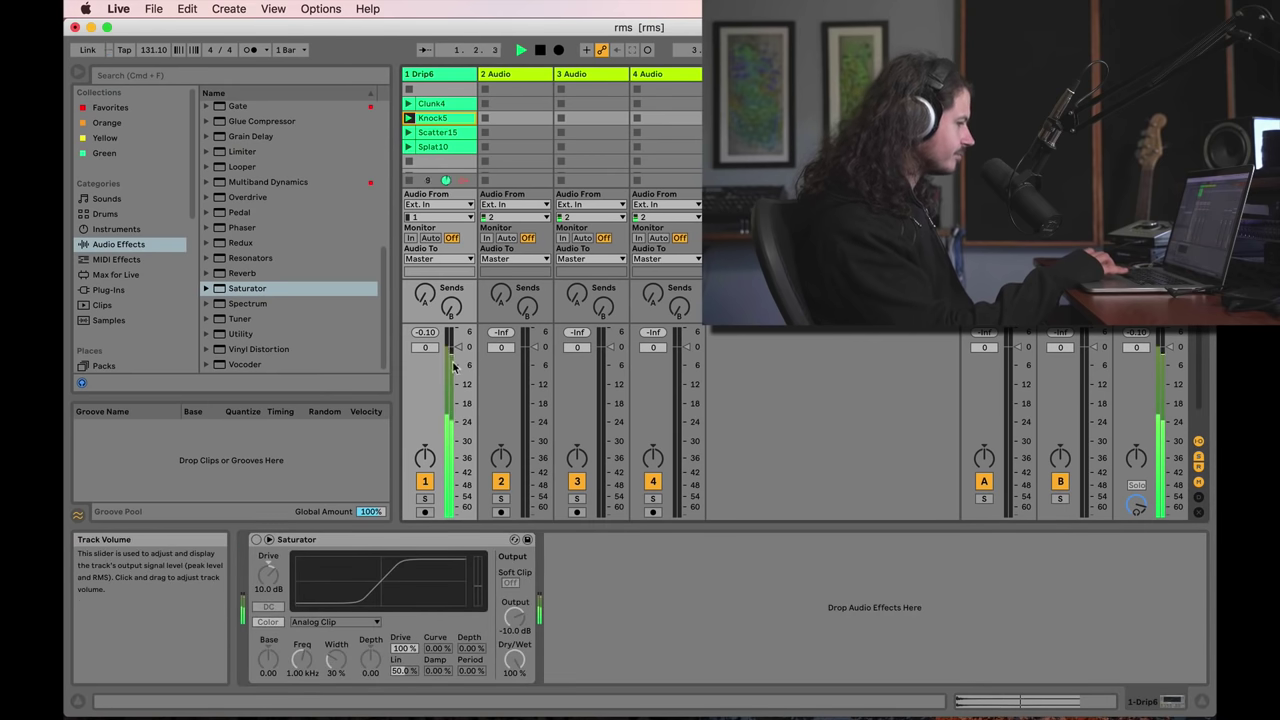
A/B the Saturator on and off while replaying the Knock5 kick.
{"action": "left_click", "coordinate": [256, 540]}
{"action": "key", "text": "space"}
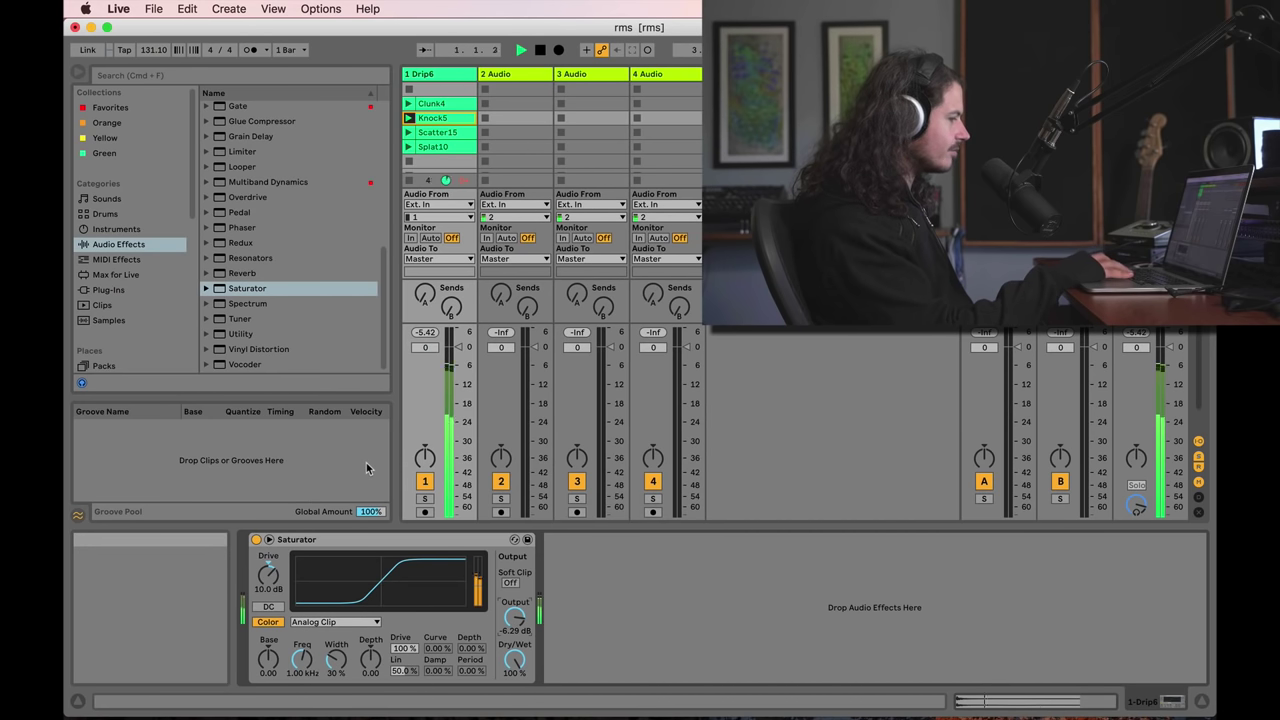
{"action": "key", "text": "space"}
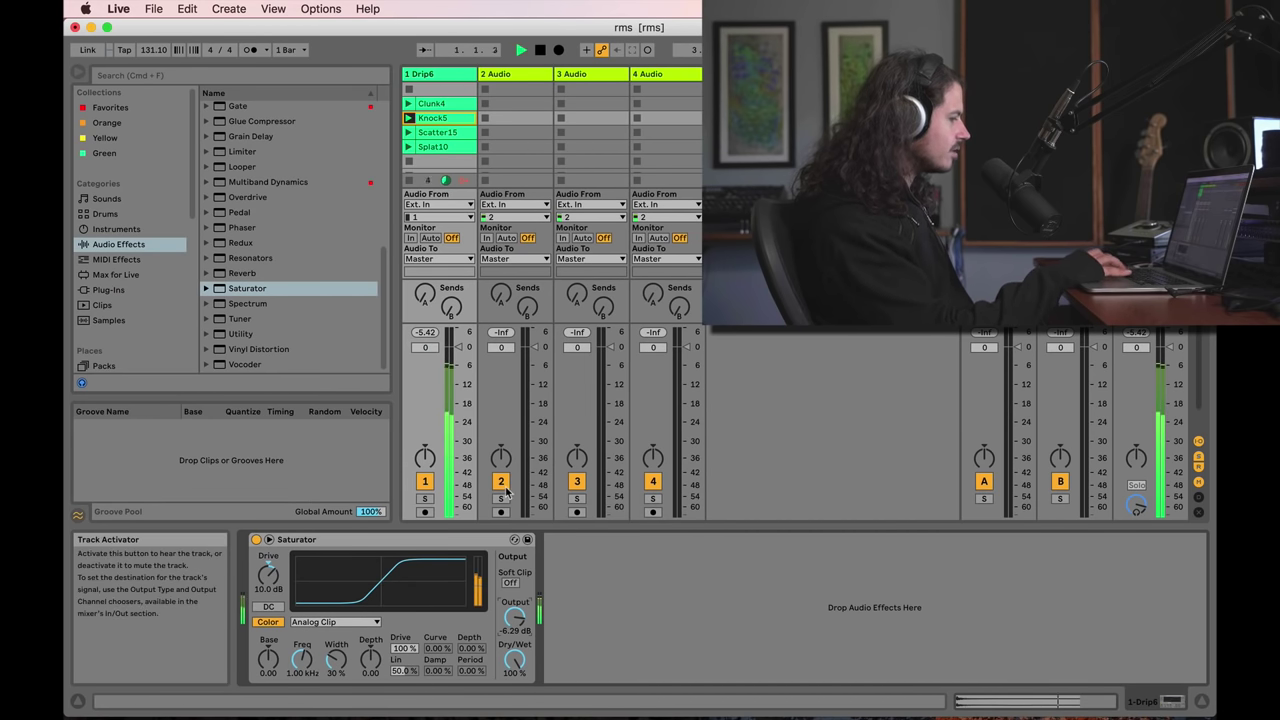
{"action": "key", "text": "space"}
{"action": "key", "text": "0"}
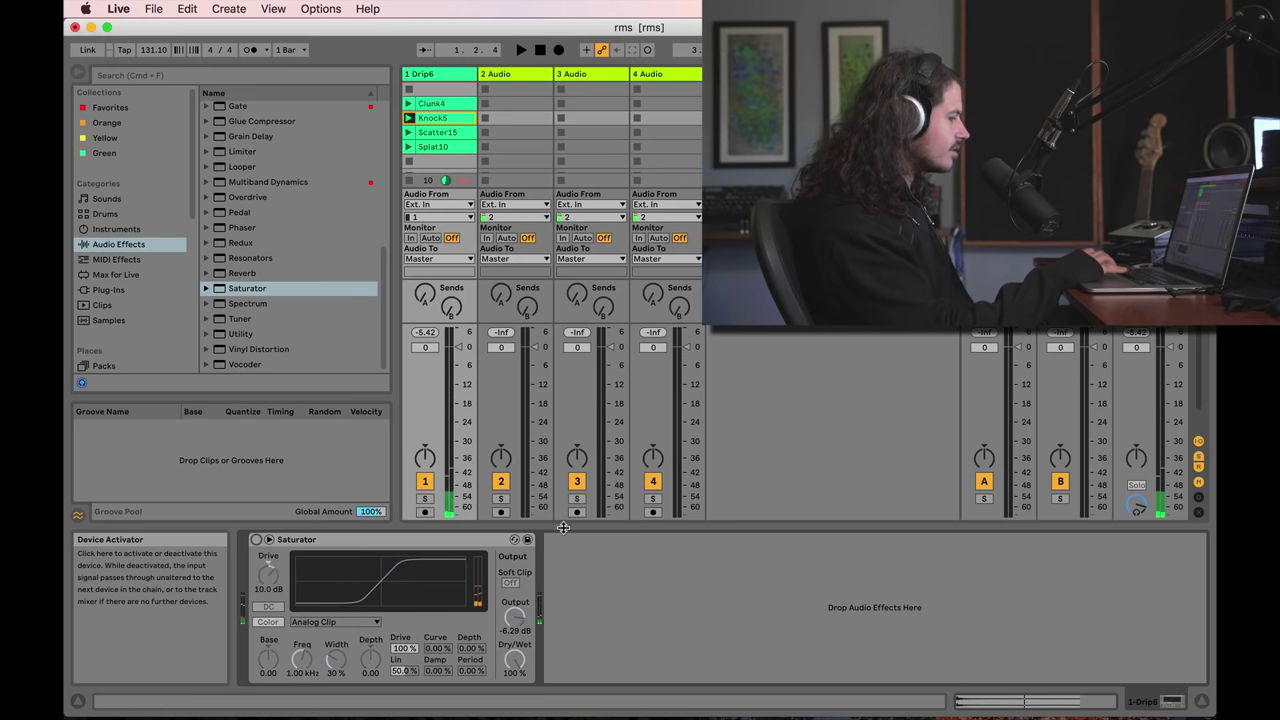
{"action": "key", "text": "space"}
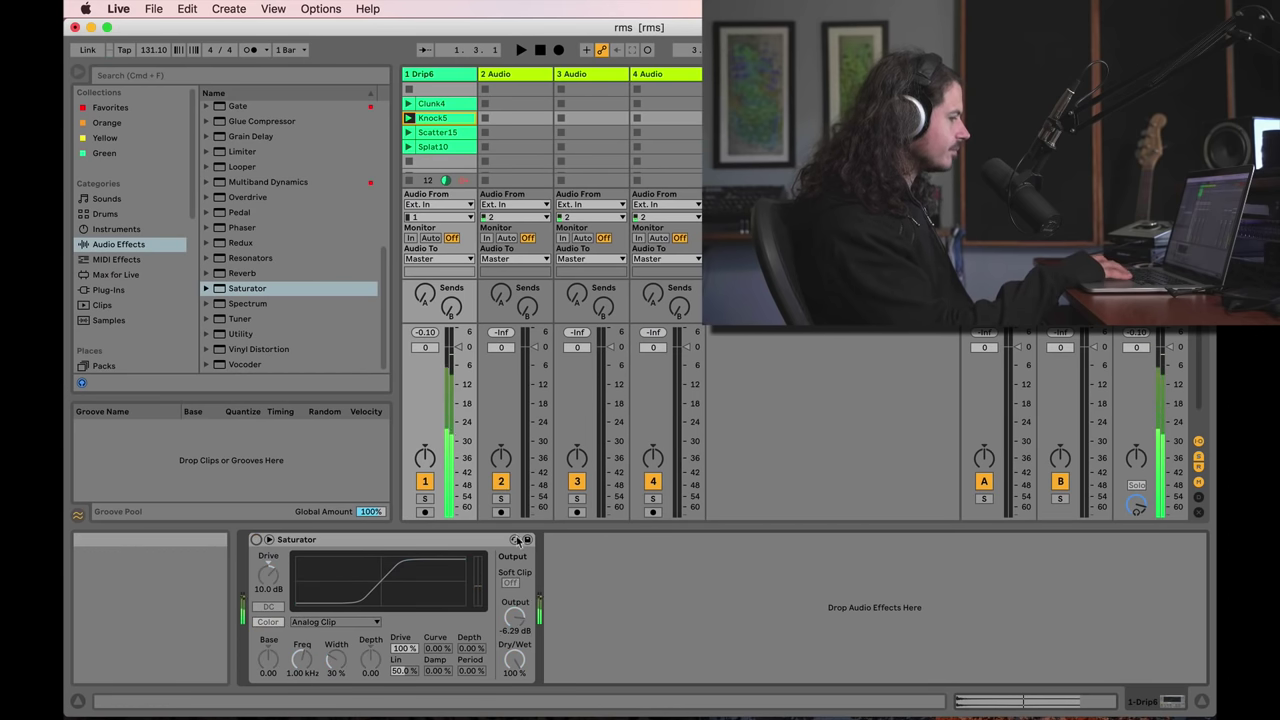
{"action": "left_click", "coordinate": [256, 540]}
{"action": "key", "text": "space"}
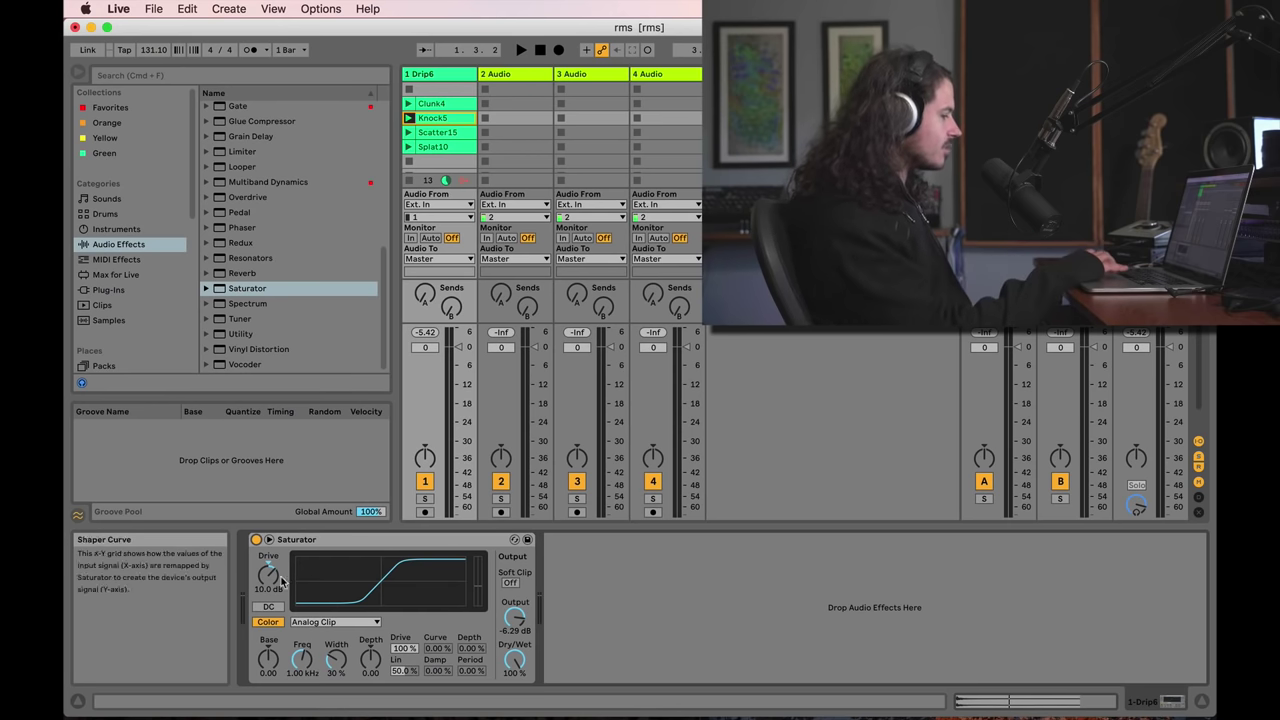
Push the Saturator Drive to 15 dB and Output to -15 dB, then play the kick.
{"action": "left_click_drag", "start_coordinate": [320, 595], "coordinate": [320, 575]}
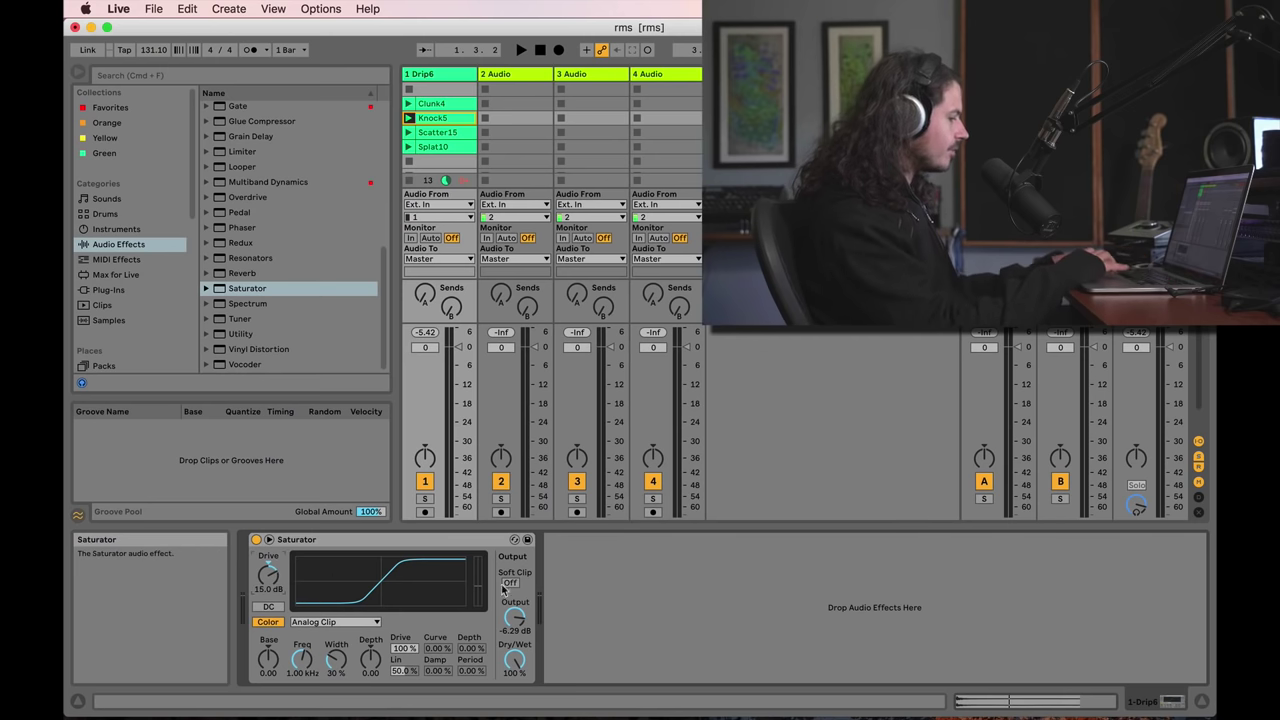
{"action": "left_click_drag", "start_coordinate": [515, 620], "coordinate": [515, 660]}
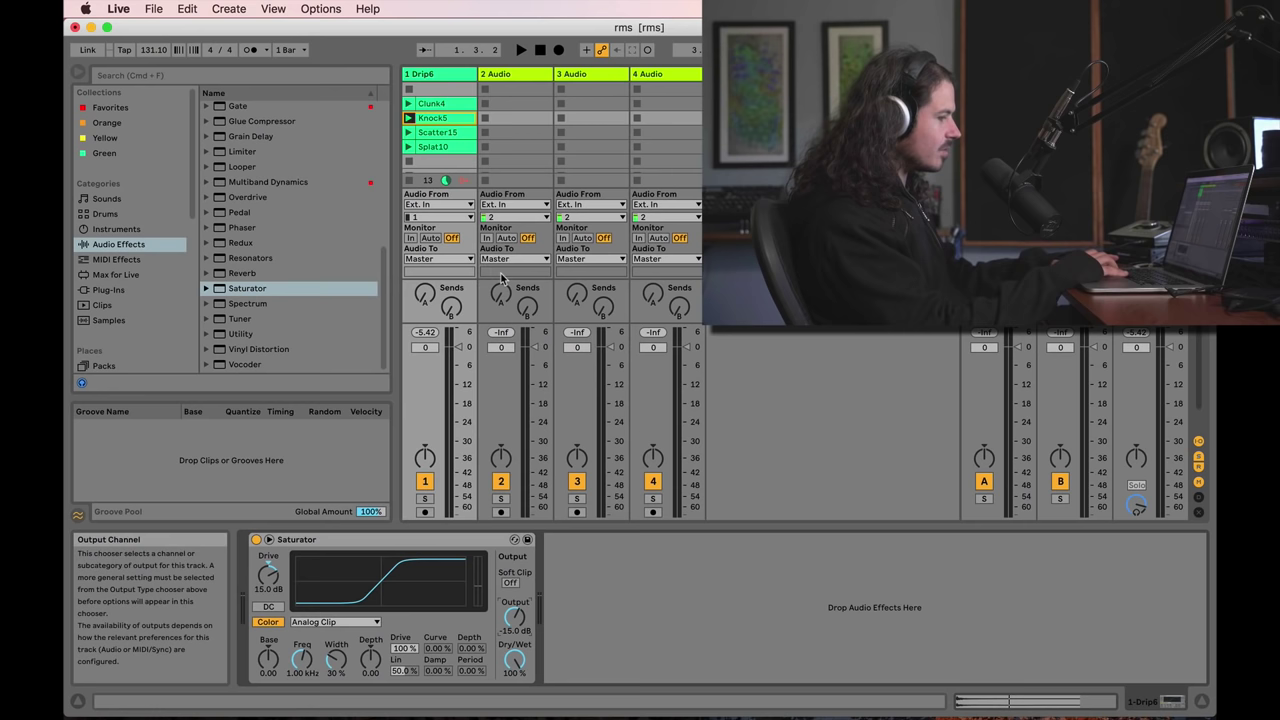
{"action": "key", "text": "space"}
{"action": "key", "text": "space"}
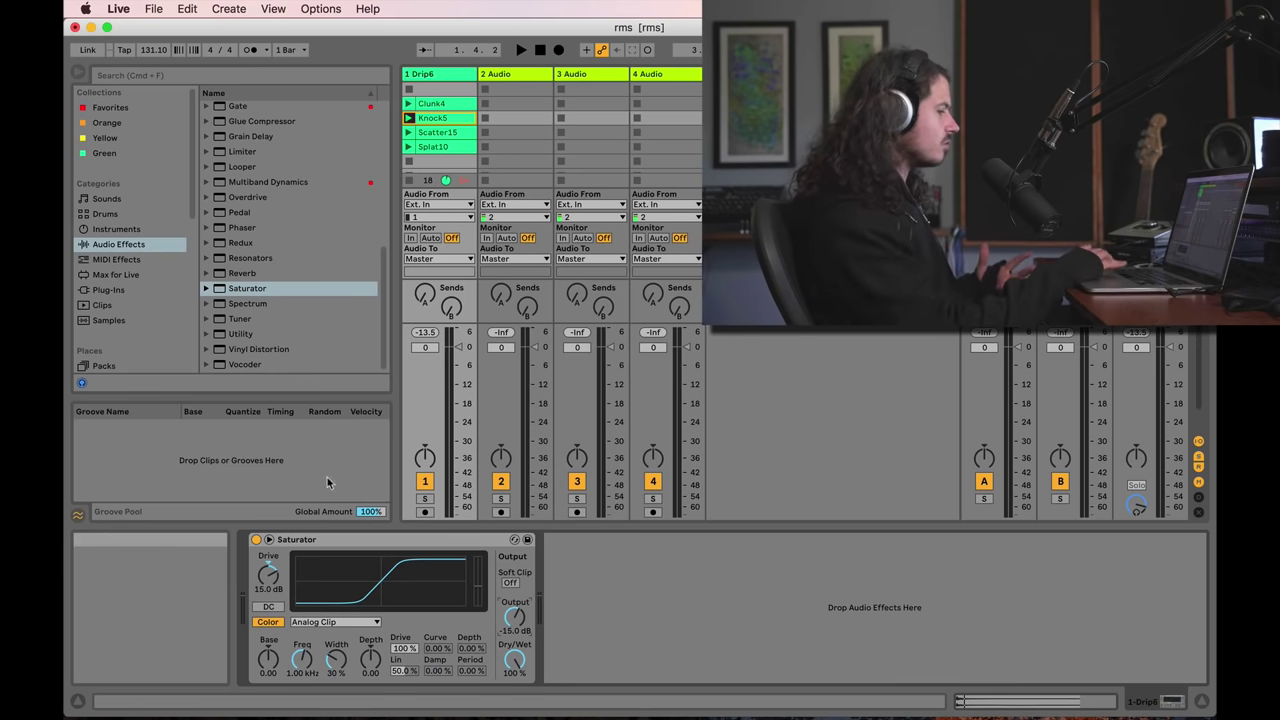
Replace the Saturator with a Limiter at 10.5 dB gain followed by a Utility.
{"action": "left_click", "coordinate": [296, 539]}
{"action": "key", "text": "Delete"}
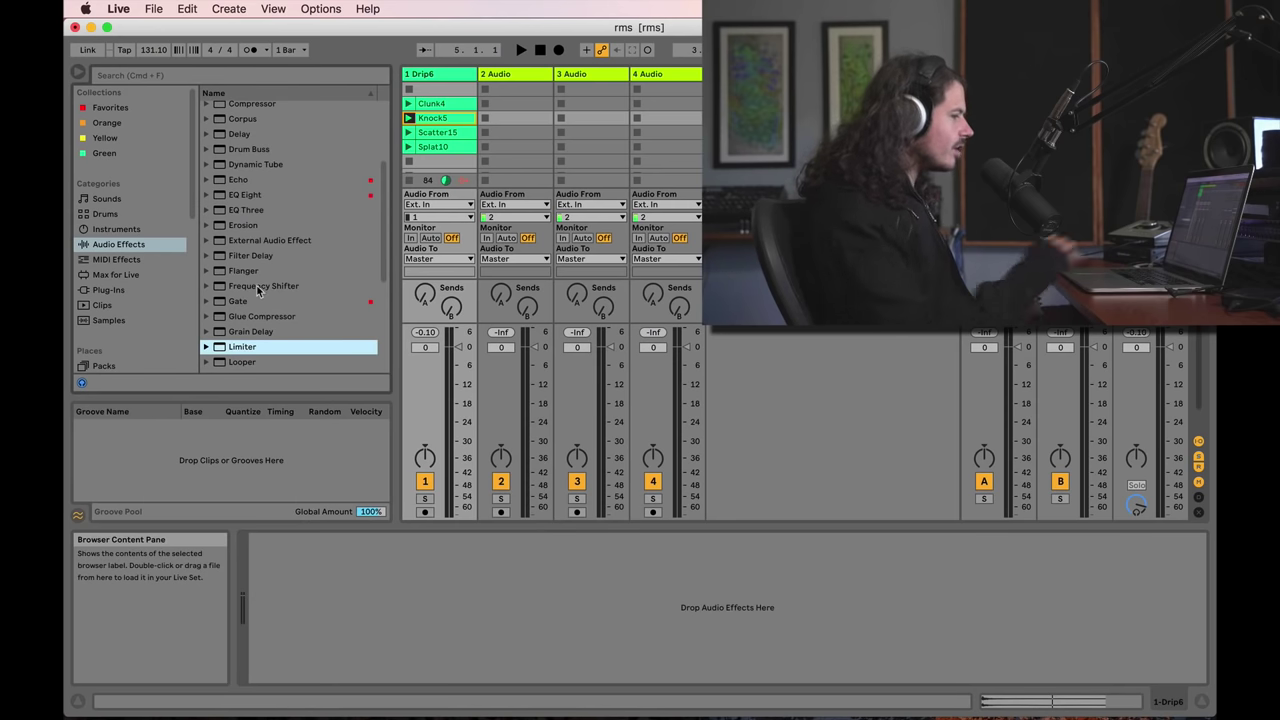
{"action": "left_click_drag", "start_coordinate": [458, 148], "coordinate": [458, 148]}
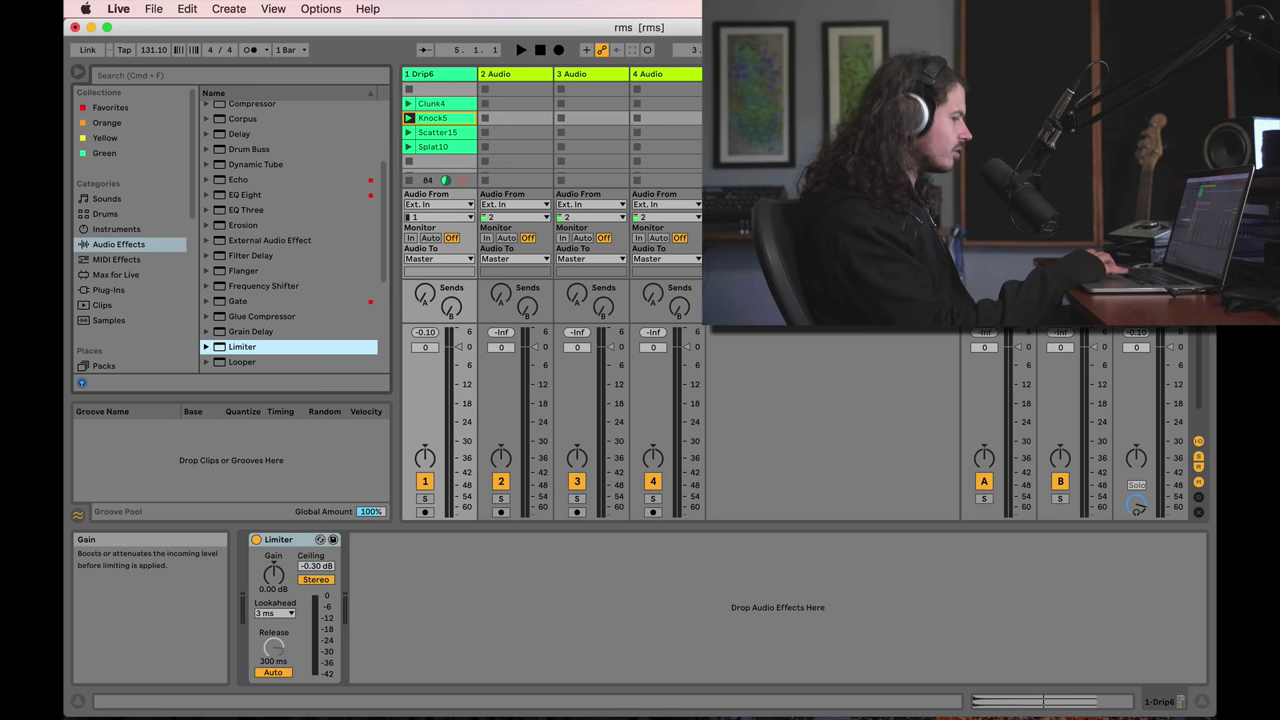
{"action": "left_click", "coordinate": [273, 573]}
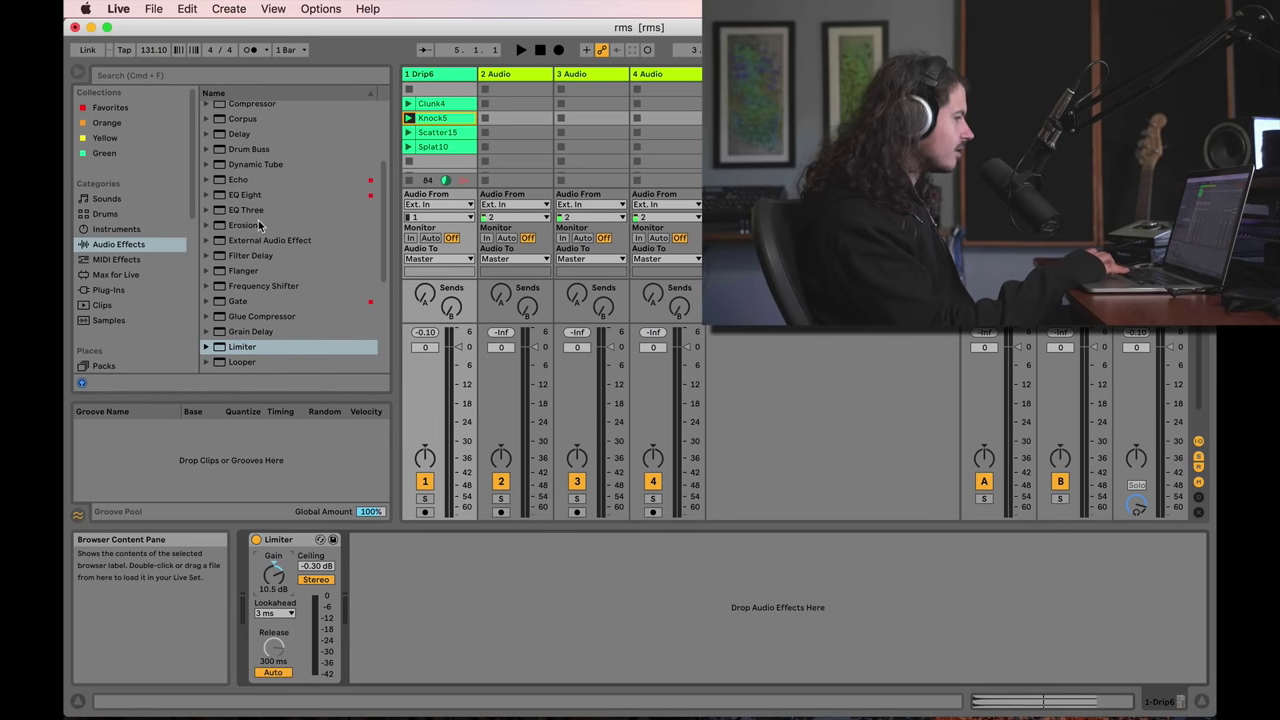
{"action": "scroll", "coordinate": [270, 245], "scroll_direction": "up", "scroll_amount": 3}
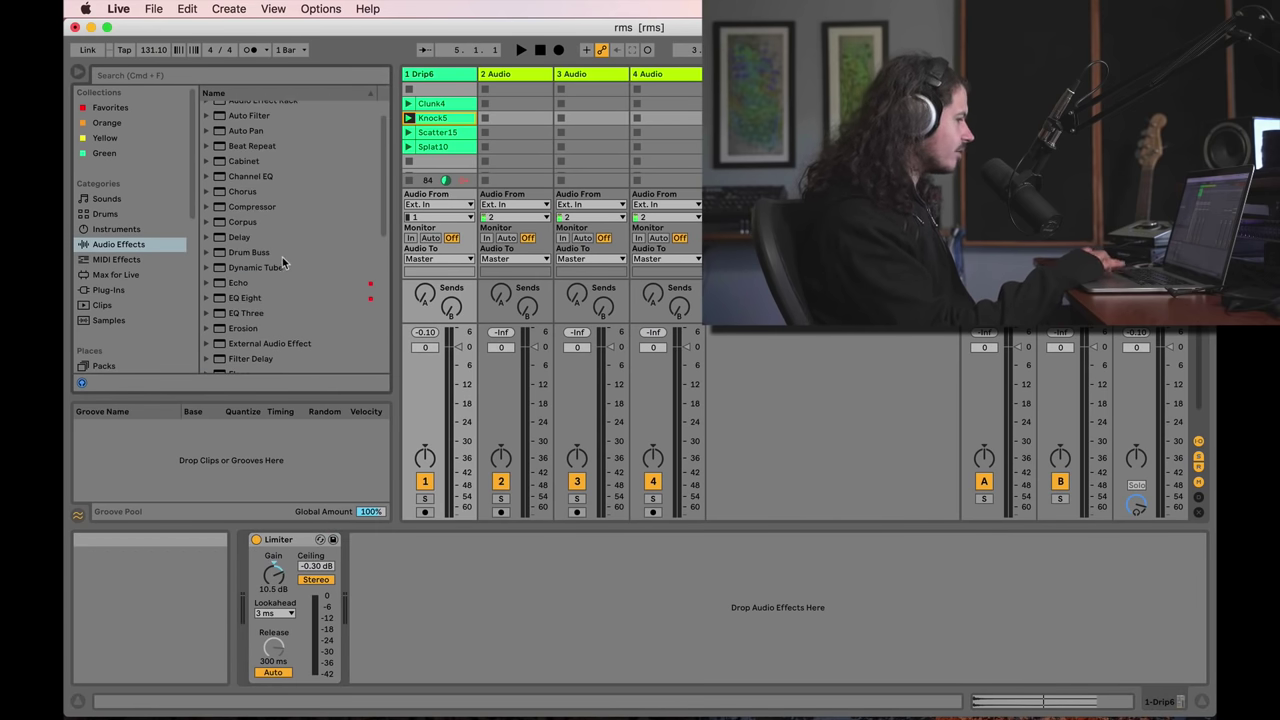
{"action": "scroll", "coordinate": [283, 263], "scroll_direction": "down", "scroll_amount": 6}
{"action": "left_click_drag", "start_coordinate": [240, 334], "coordinate": [420, 600]}
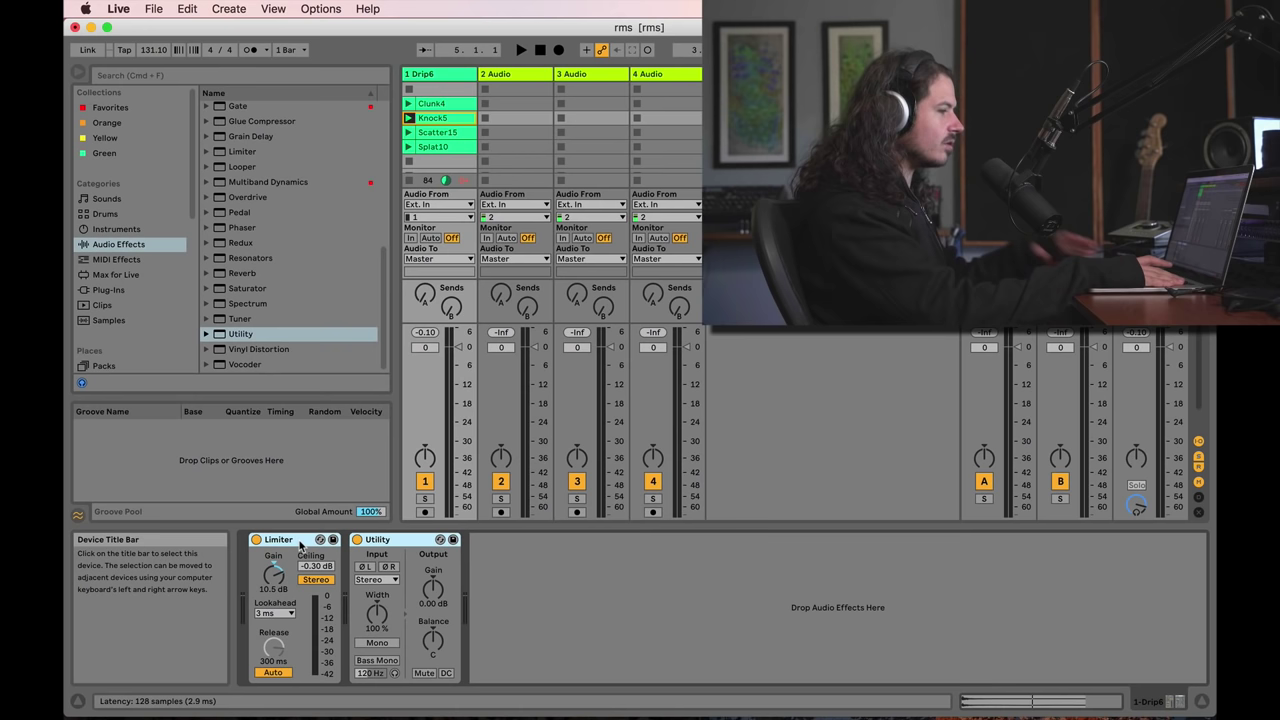
Delete the Limiter and Utility devices from track 1.
{"action": "key", "text": "Delete"}
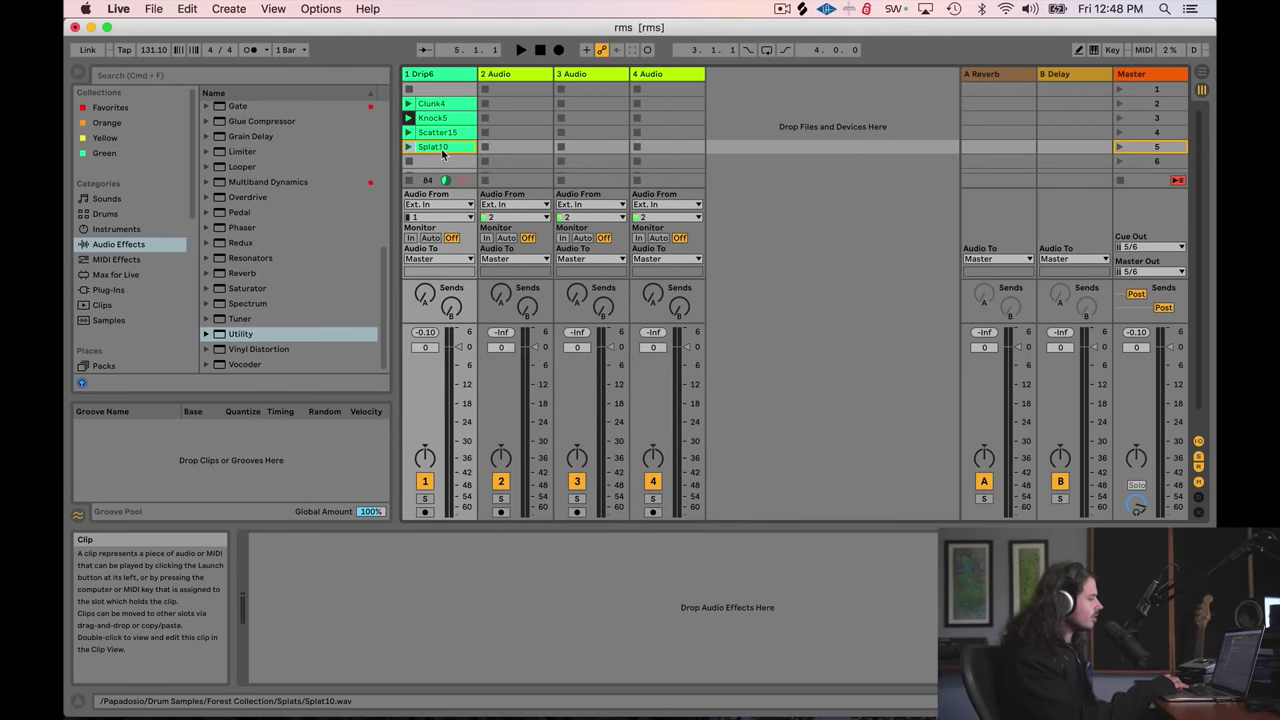
Reveal Splat10.wav in Finder, preview it, and move it to the Trash.
{"action": "right_click", "coordinate": [443, 152]}
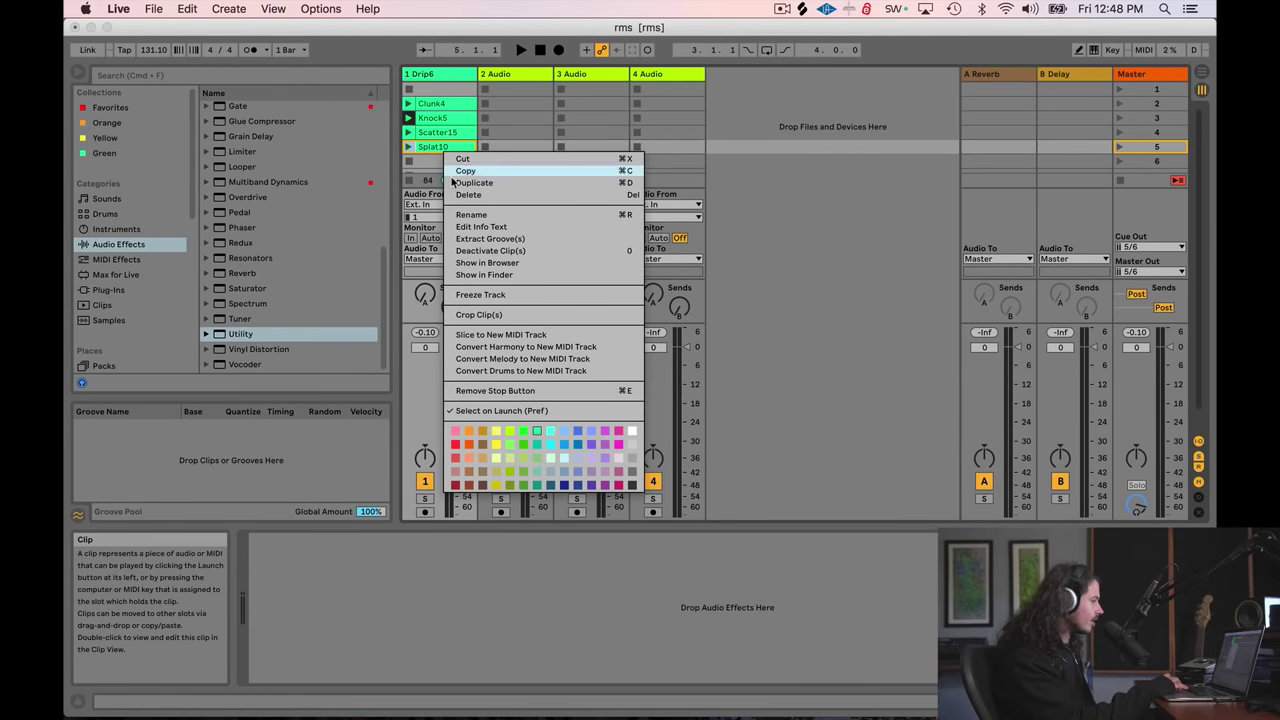
{"action": "left_click", "coordinate": [467, 275]}
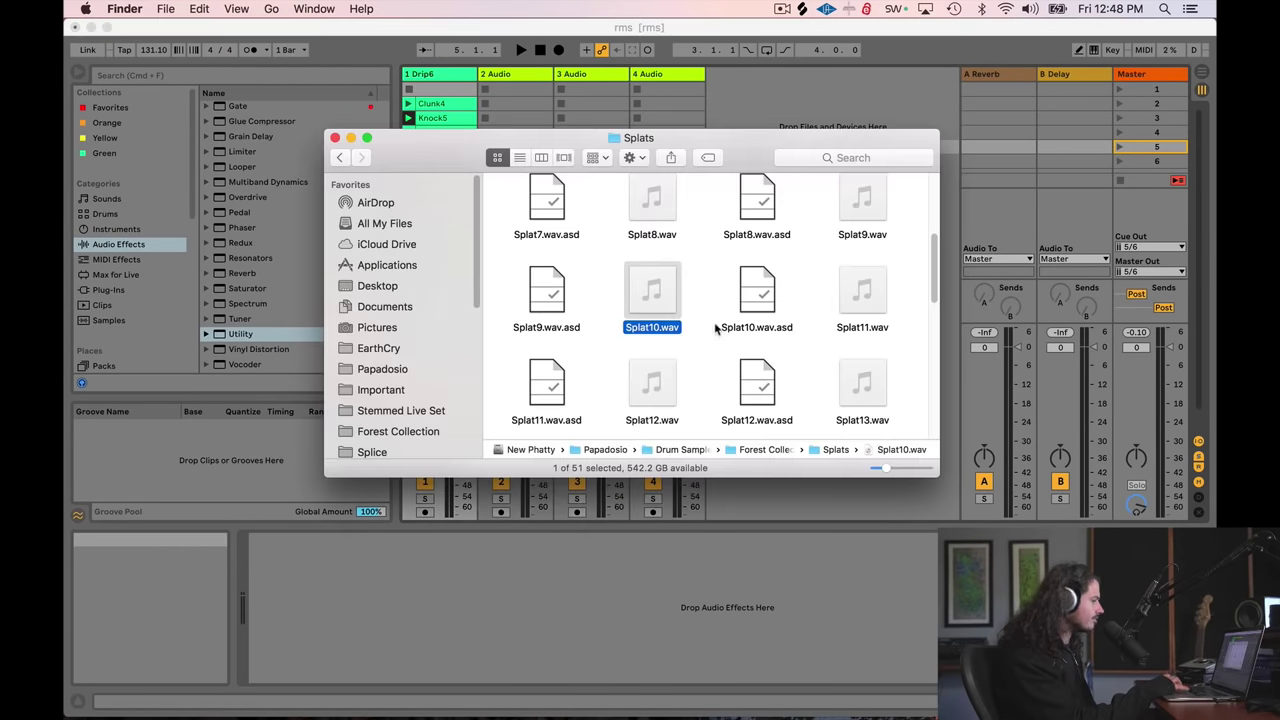
{"action": "left_click", "coordinate": [655, 292]}
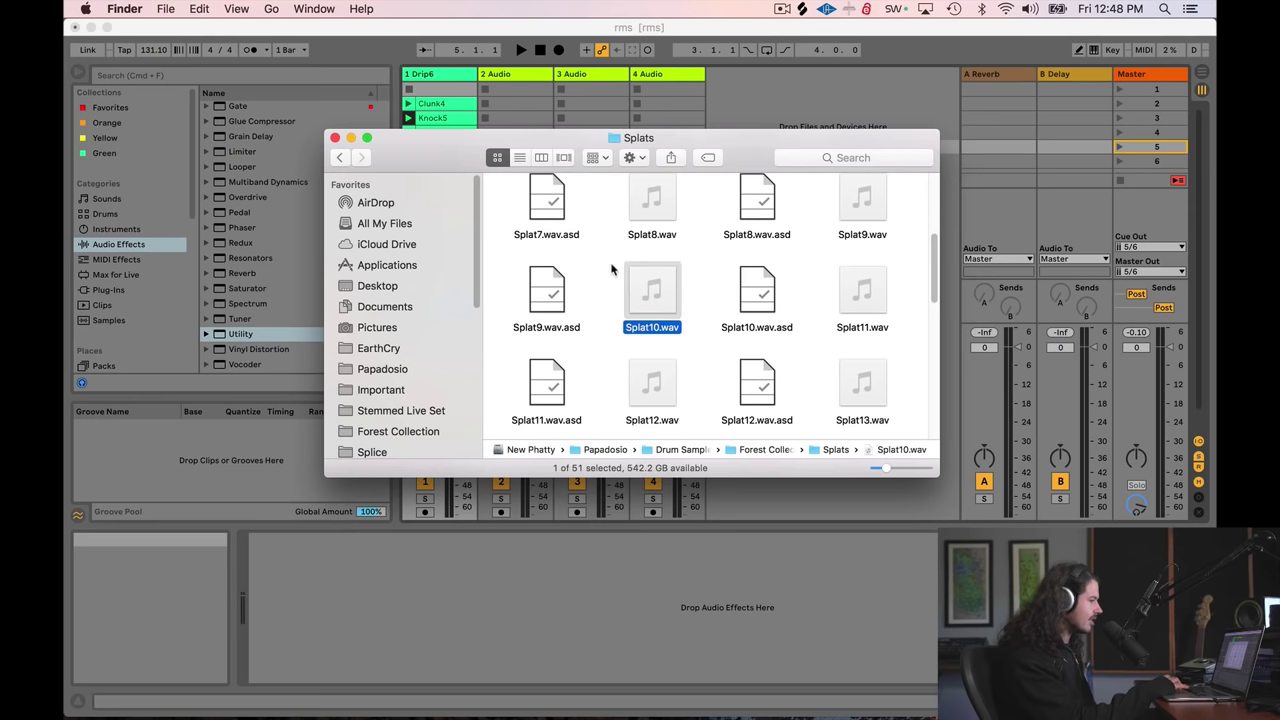
{"action": "right_click", "coordinate": [659, 304]}
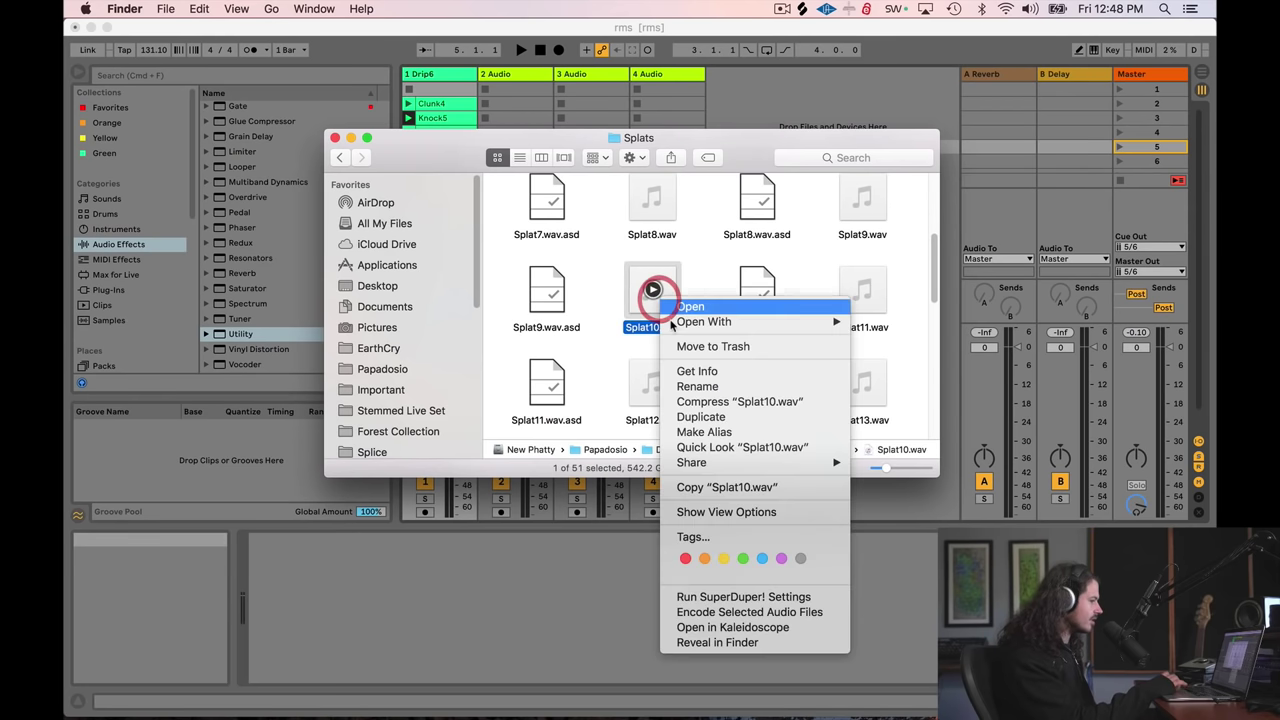
{"action": "left_click", "coordinate": [727, 348]}
Save the rms set, start a new set, then reopen rms.als from recent sets.
{"action": "left_click", "coordinate": [770, 120]}
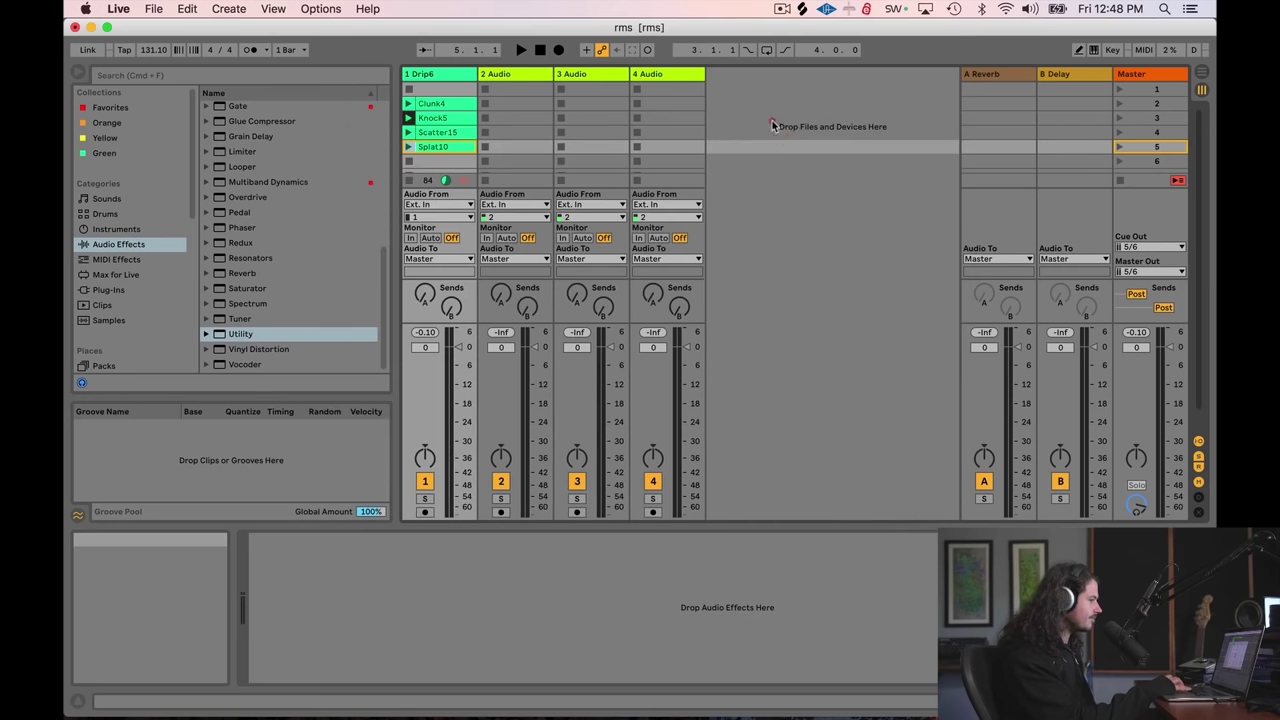
{"action": "left_click", "coordinate": [153, 8]}
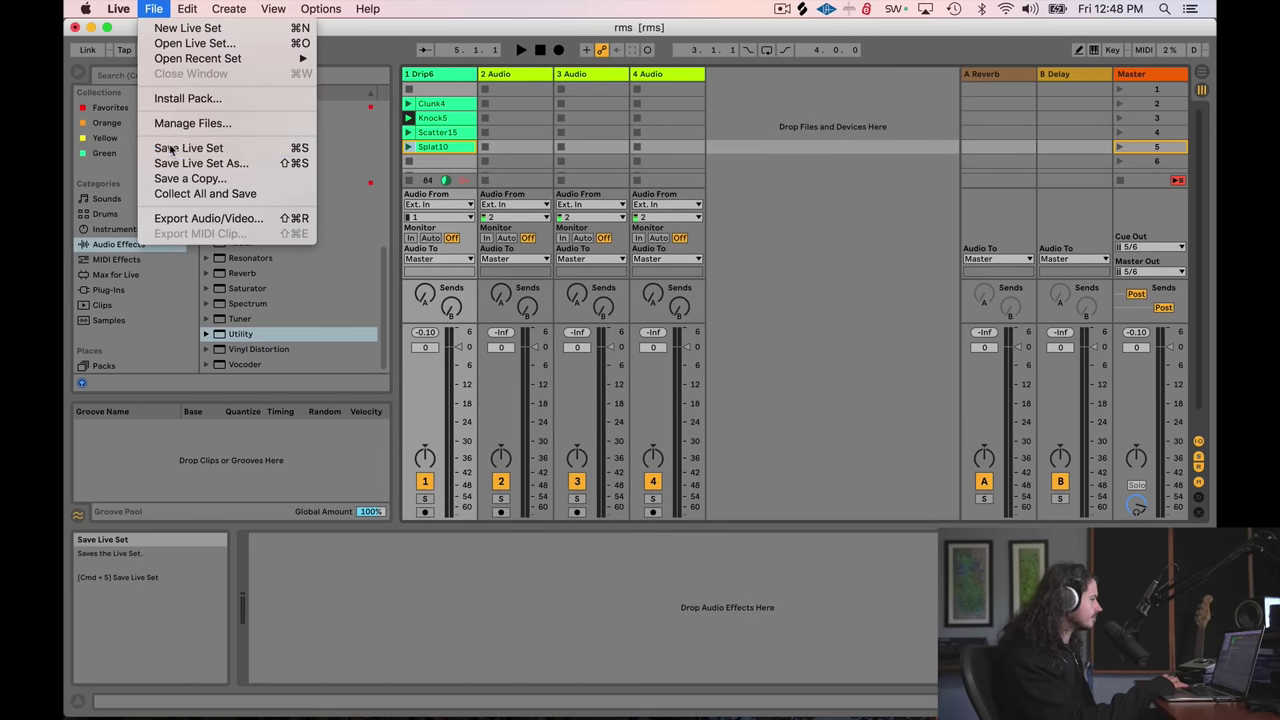
{"action": "left_click", "coordinate": [169, 144]}
{"action": "left_click", "coordinate": [153, 8]}
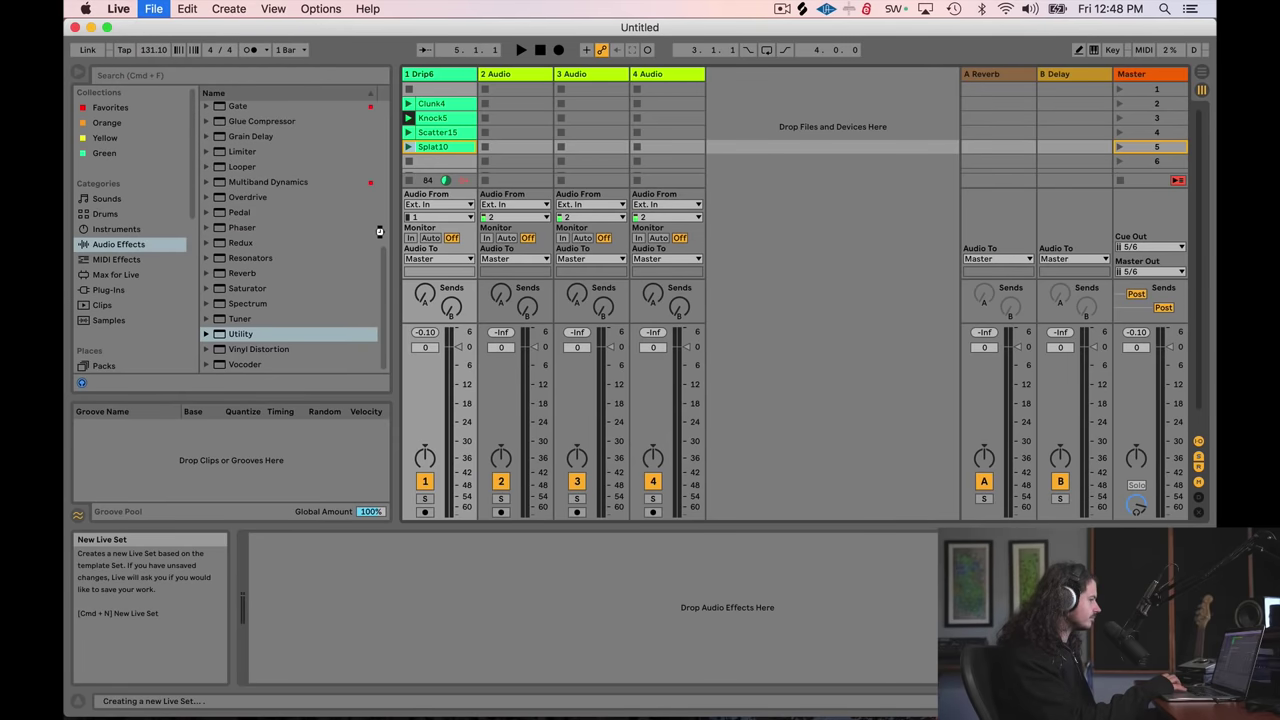
{"action": "left_click", "coordinate": [153, 8]}
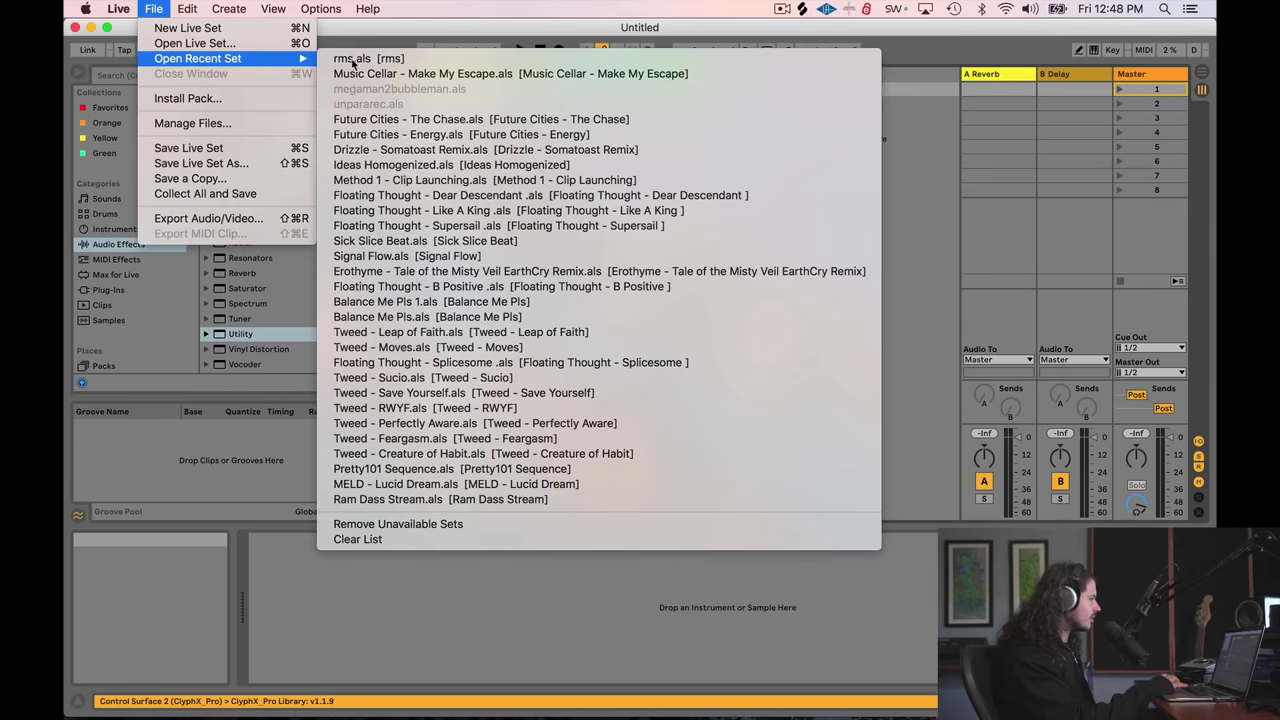
{"action": "left_click", "coordinate": [380, 49]}
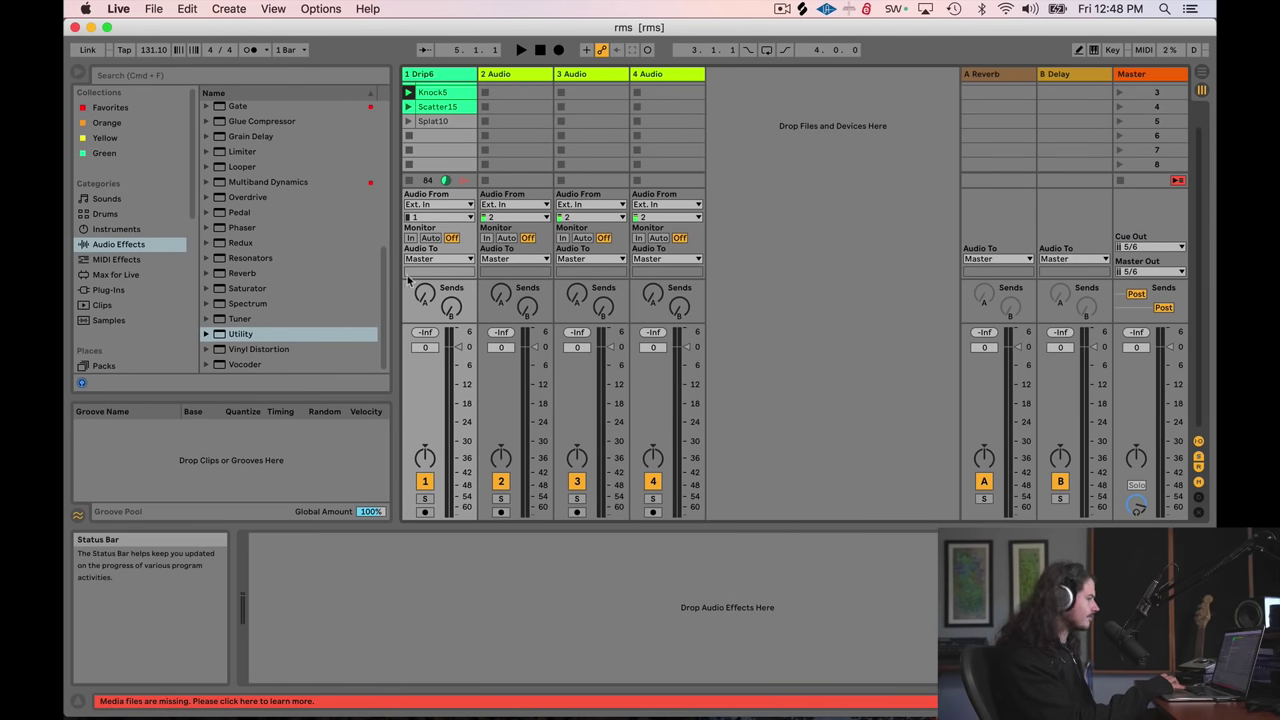
Check the missing Splat10.wav entry and delete the offline Splat10 clip from track 1.
{"action": "left_click", "coordinate": [222, 702]}
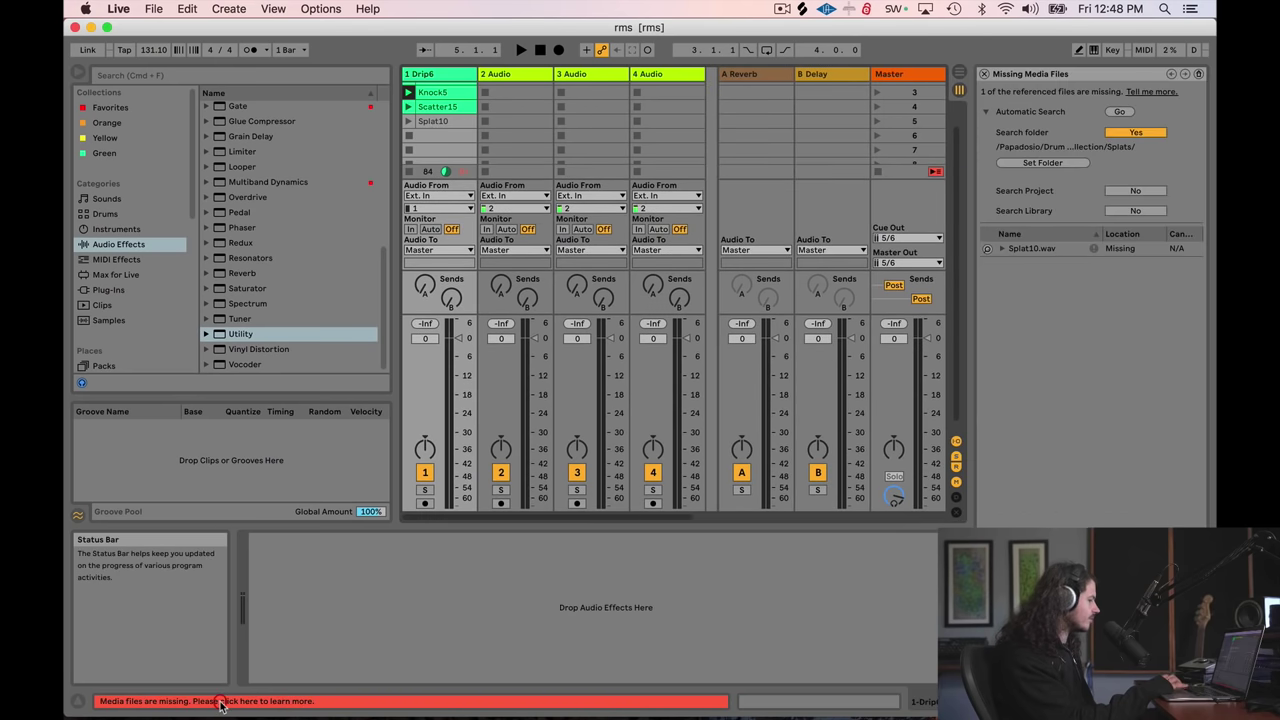
{"action": "left_click", "coordinate": [1037, 249]}
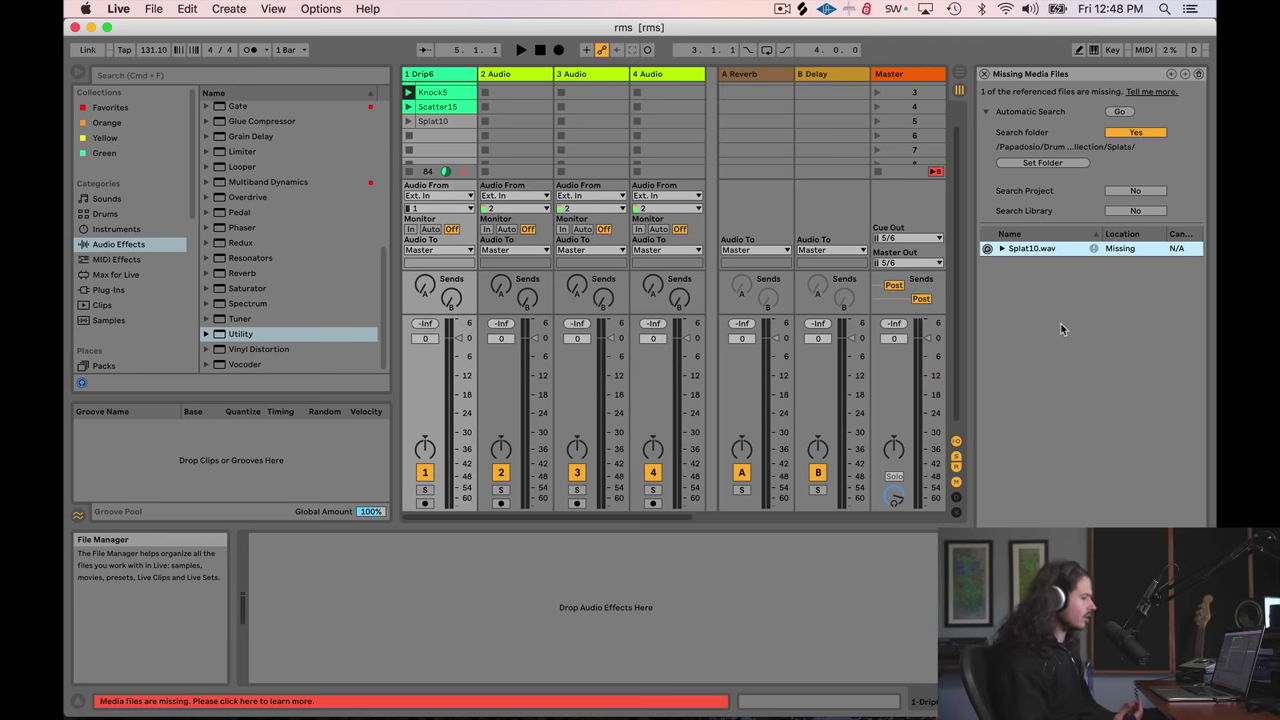
{"action": "left_click", "coordinate": [437, 120]}
{"action": "key", "text": "BackSpace"}
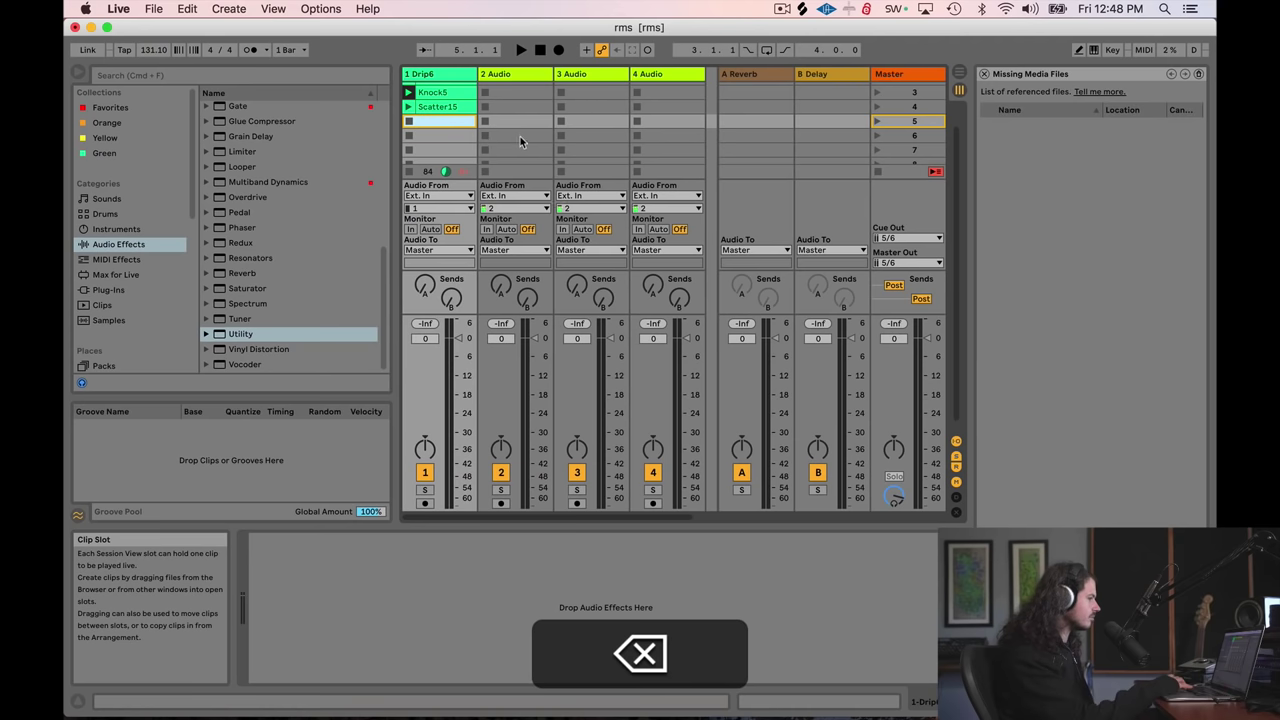
{"action": "left_click", "coordinate": [587, 122]}
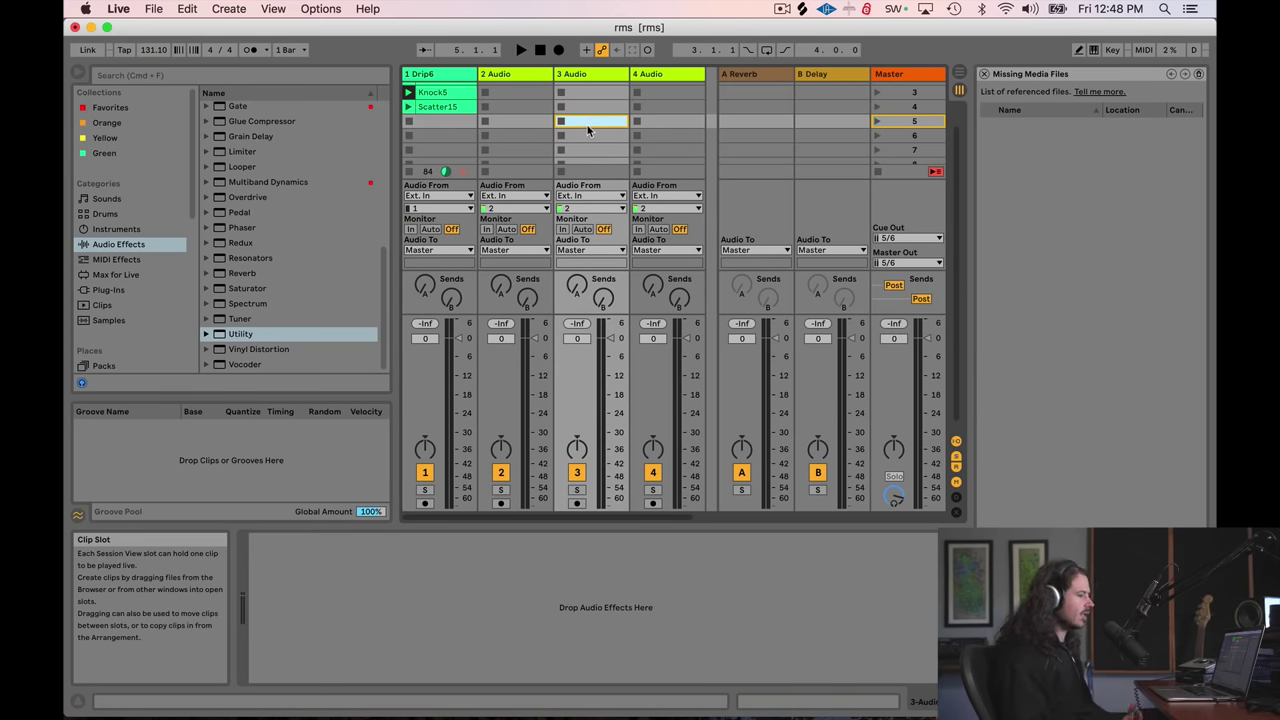
Undo the deletion to restore Splat10, then select it to see its Sample Offline status.
{"action": "key", "text": "ctrl+z"}
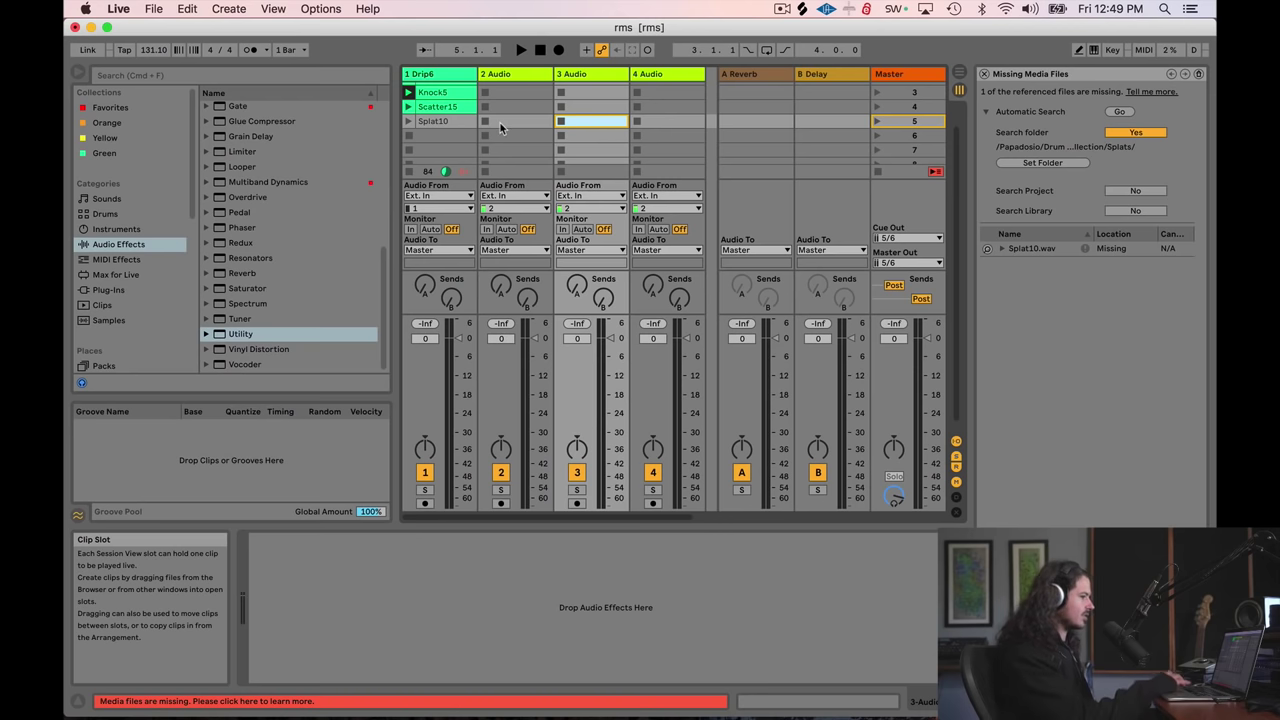
{"action": "left_click", "coordinate": [445, 123]}
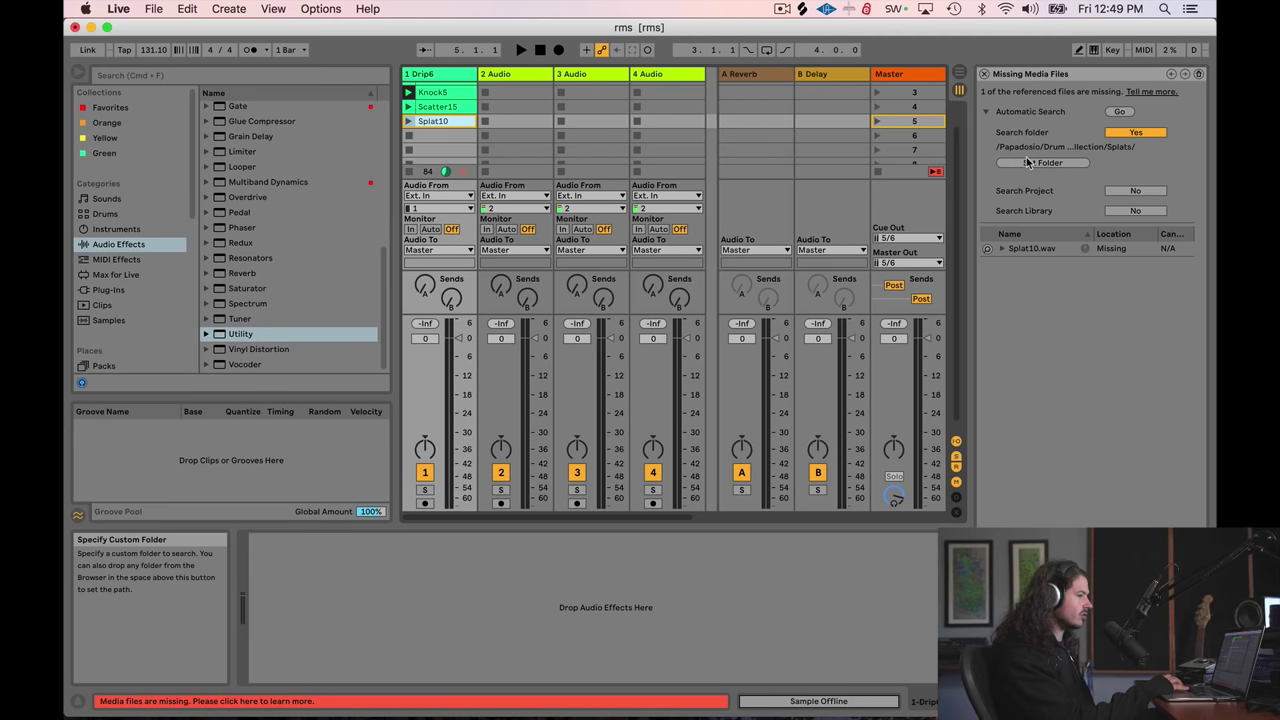
Use Put Back on Splat10.wav in the Trash to return it to Splats, then close the window.
{"action": "left_click", "coordinate": [960, 698]}
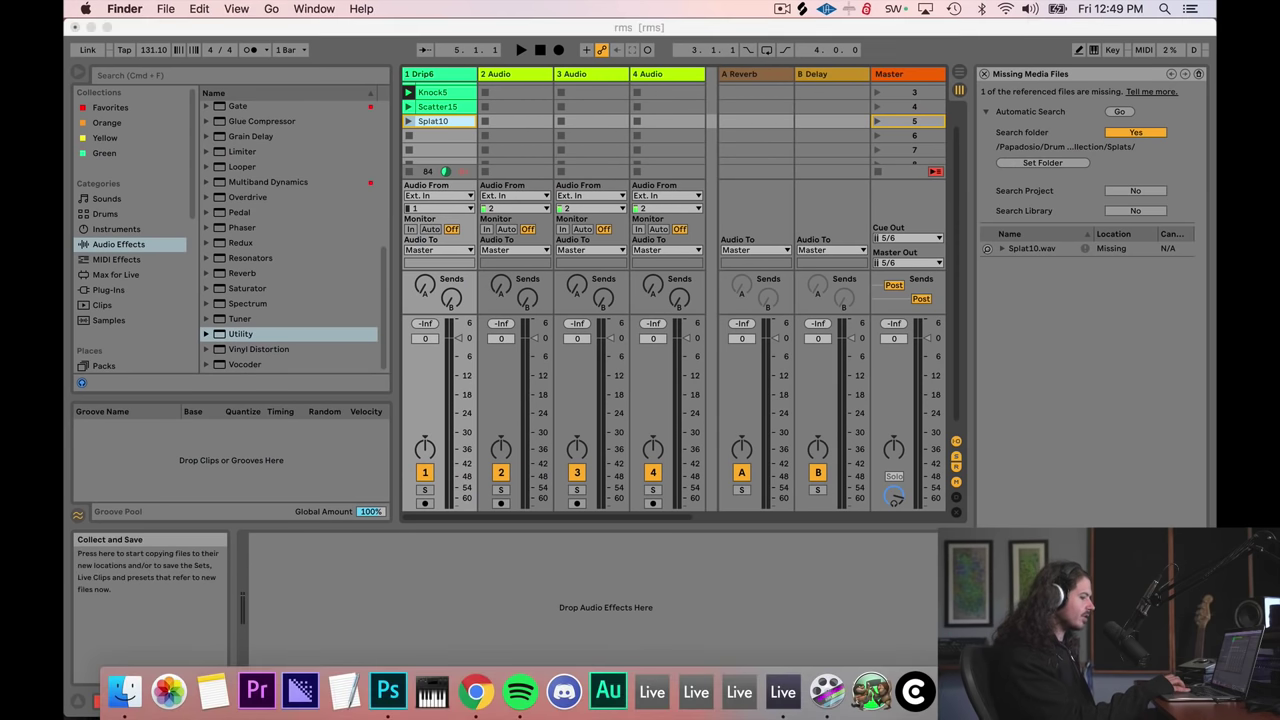
{"action": "right_click", "coordinate": [438, 248]}
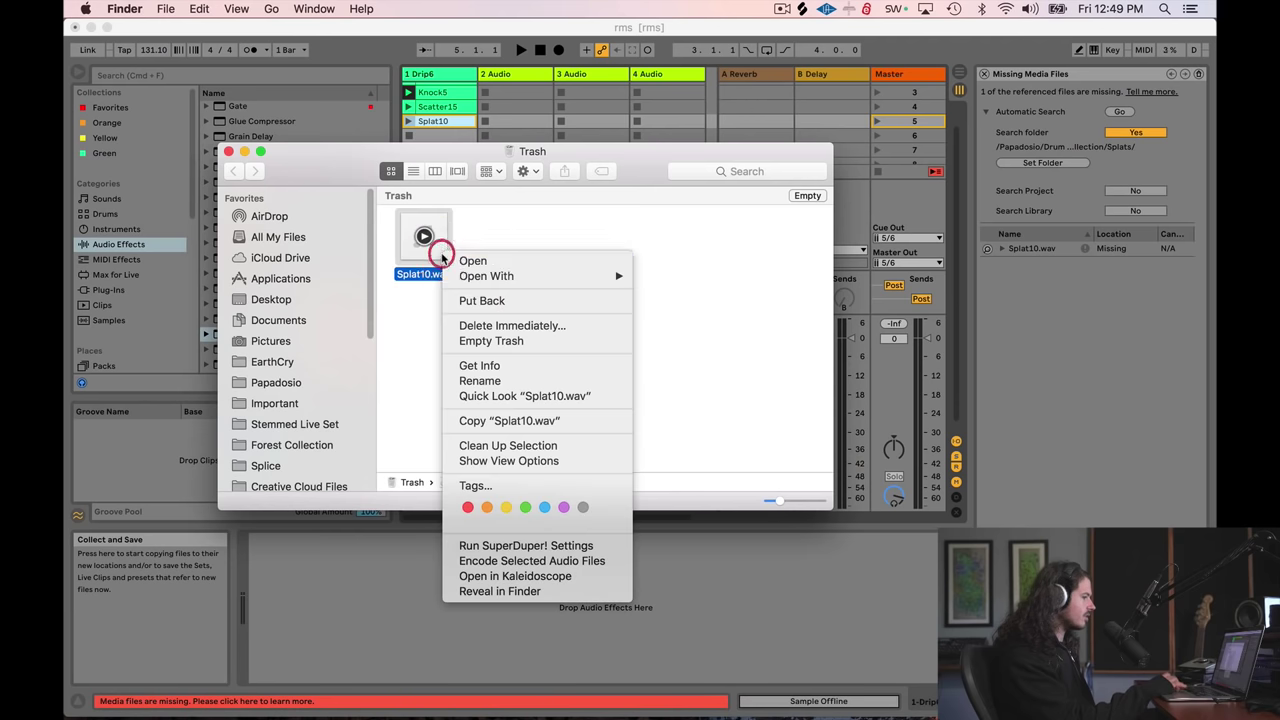
{"action": "left_click", "coordinate": [481, 303]}
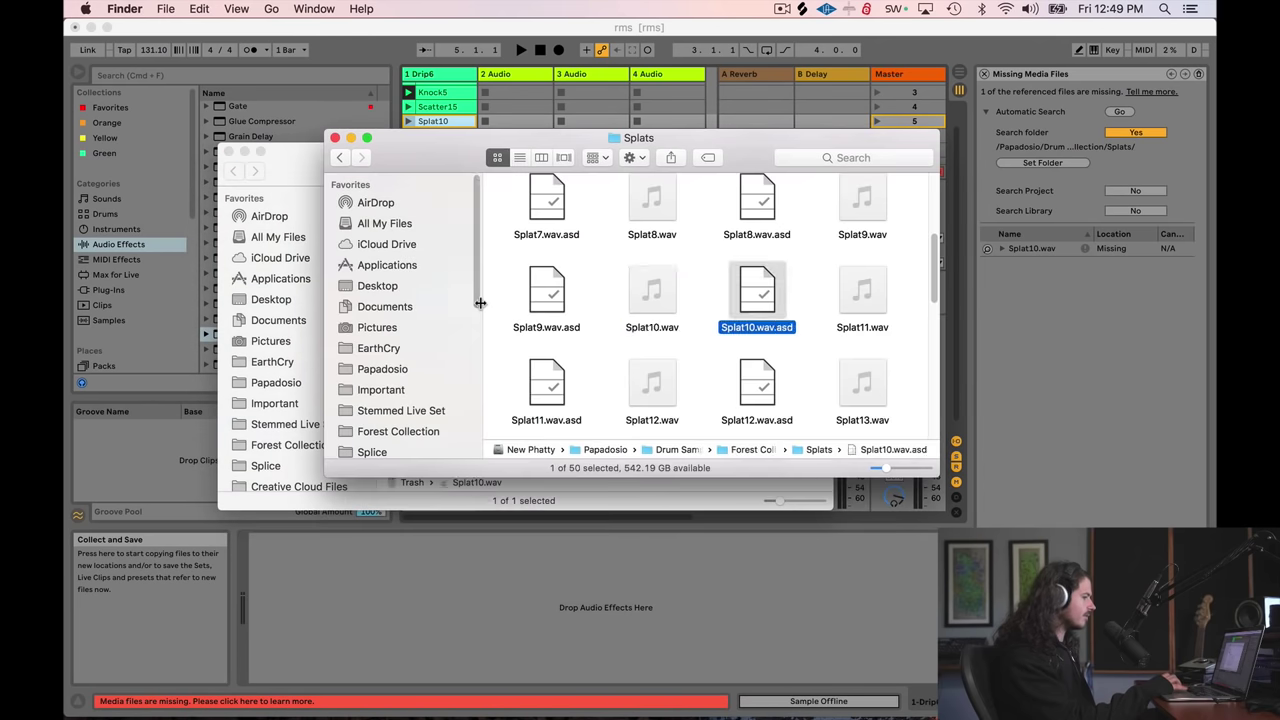
{"action": "left_click", "coordinate": [706, 372]}
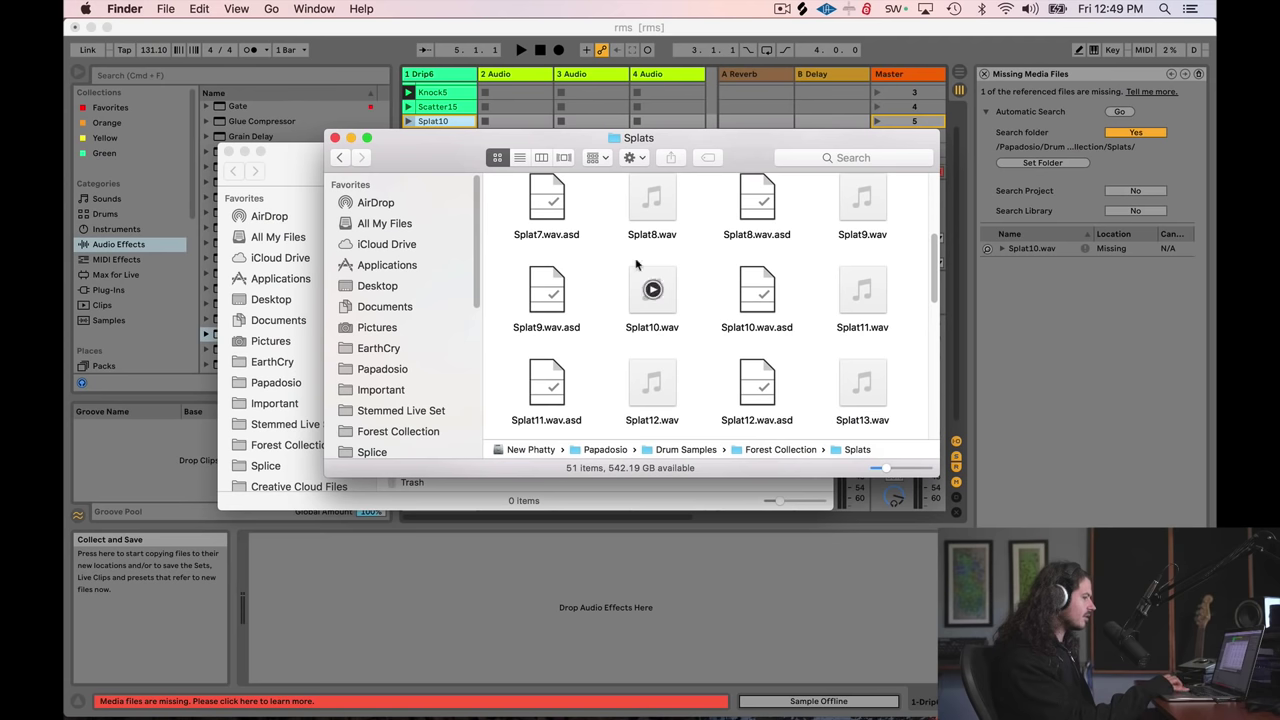
{"action": "left_click", "coordinate": [336, 137]}
Point Live's missing-files search at the Splats folder so Splat10.wav is relinked automatically.
{"action": "left_click", "coordinate": [229, 151]}
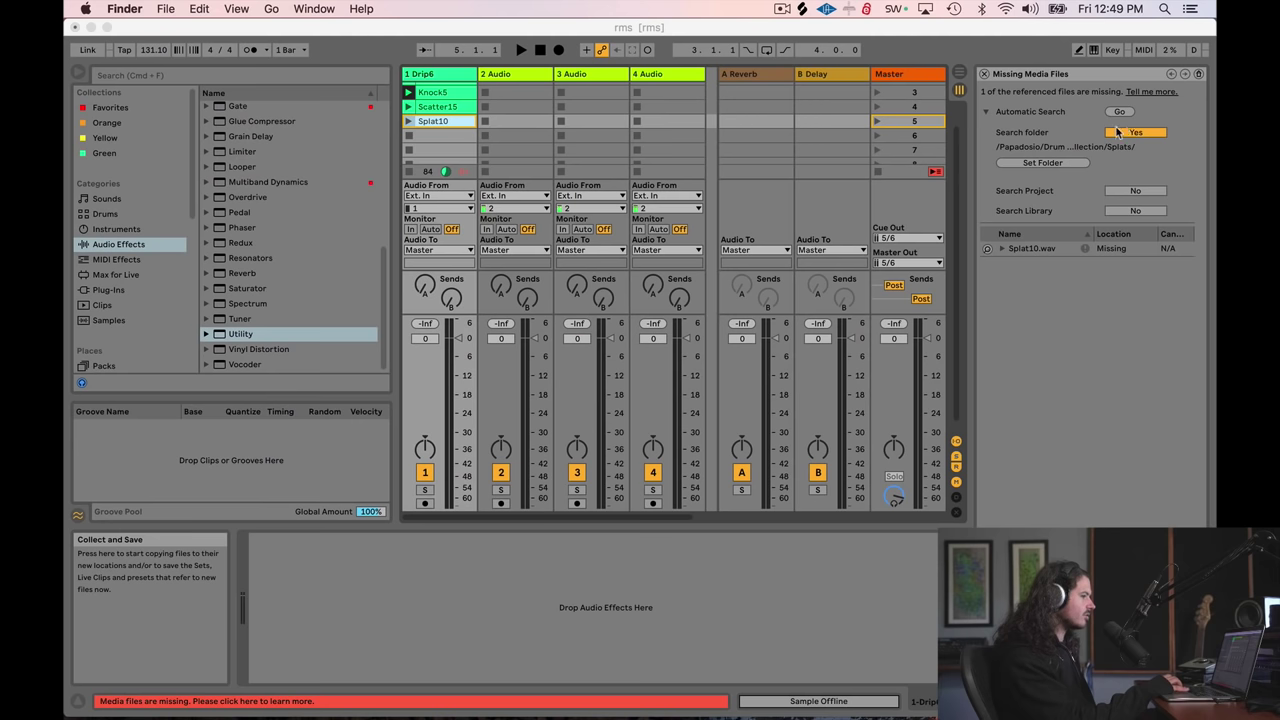
{"action": "left_click", "coordinate": [1048, 167]}
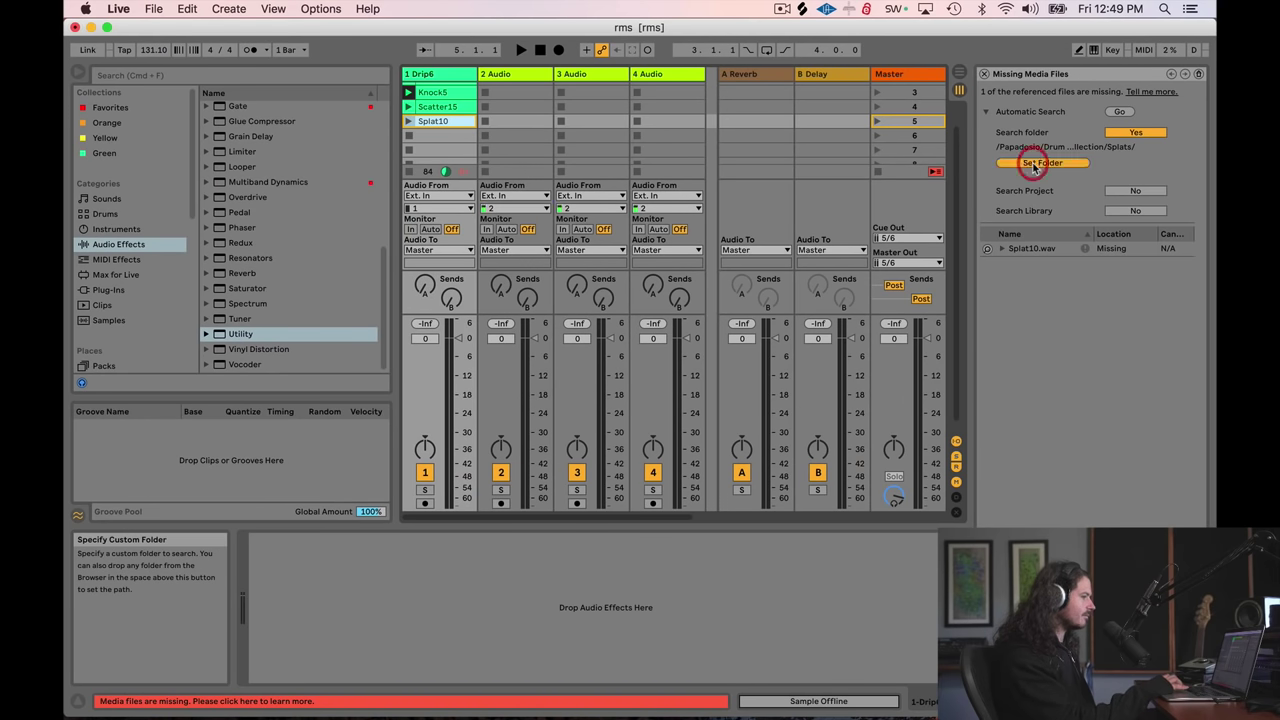
{"action": "left_click", "coordinate": [1034, 167]}
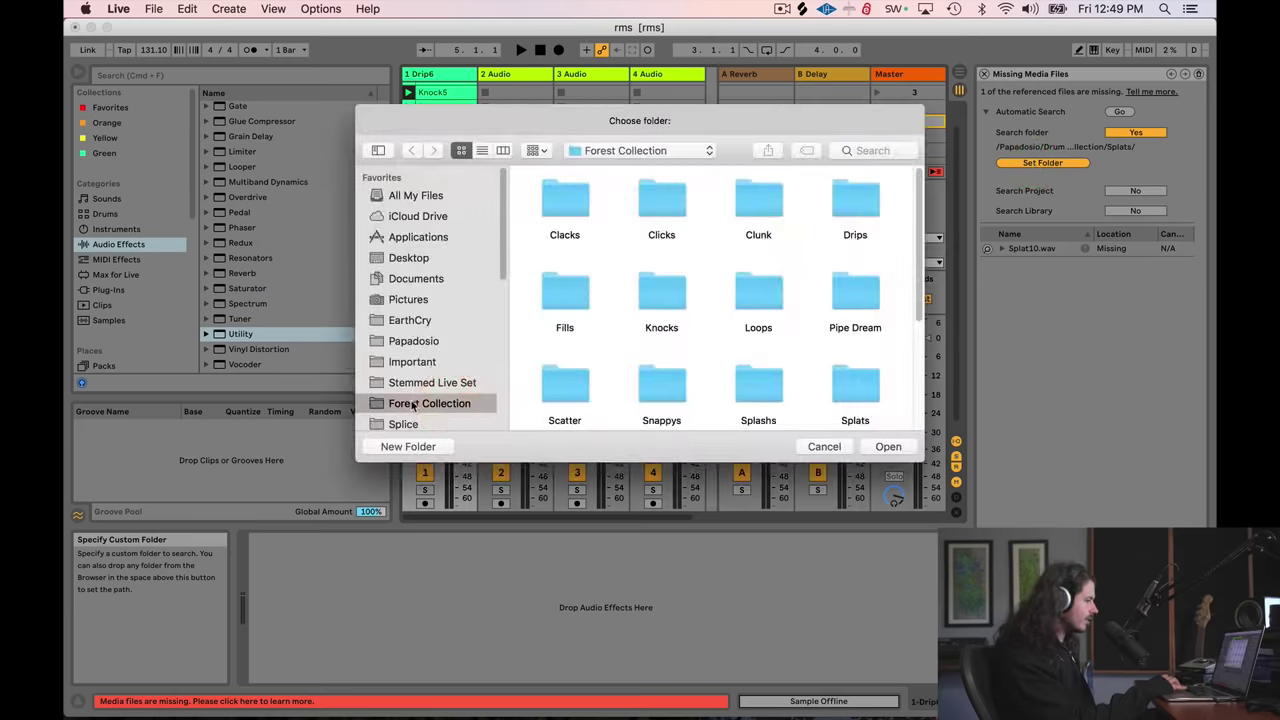
{"action": "double_click", "coordinate": [852, 390]}
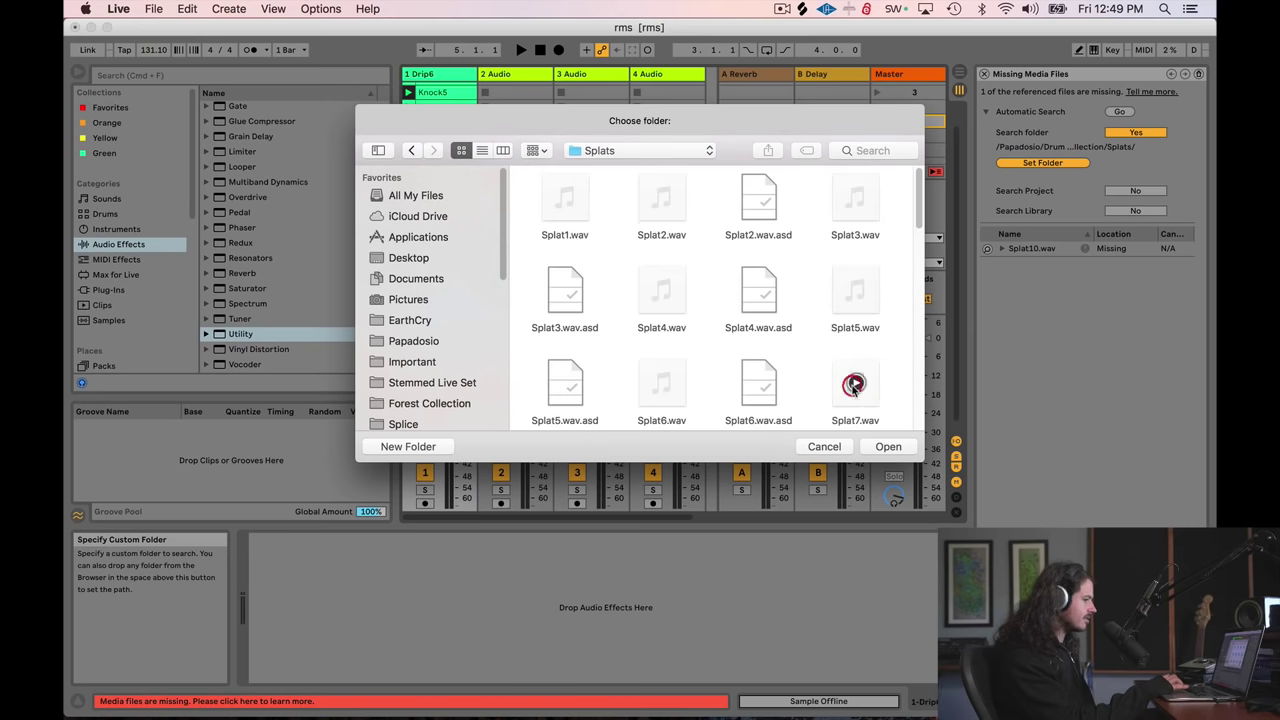
{"action": "left_click", "coordinate": [884, 447]}
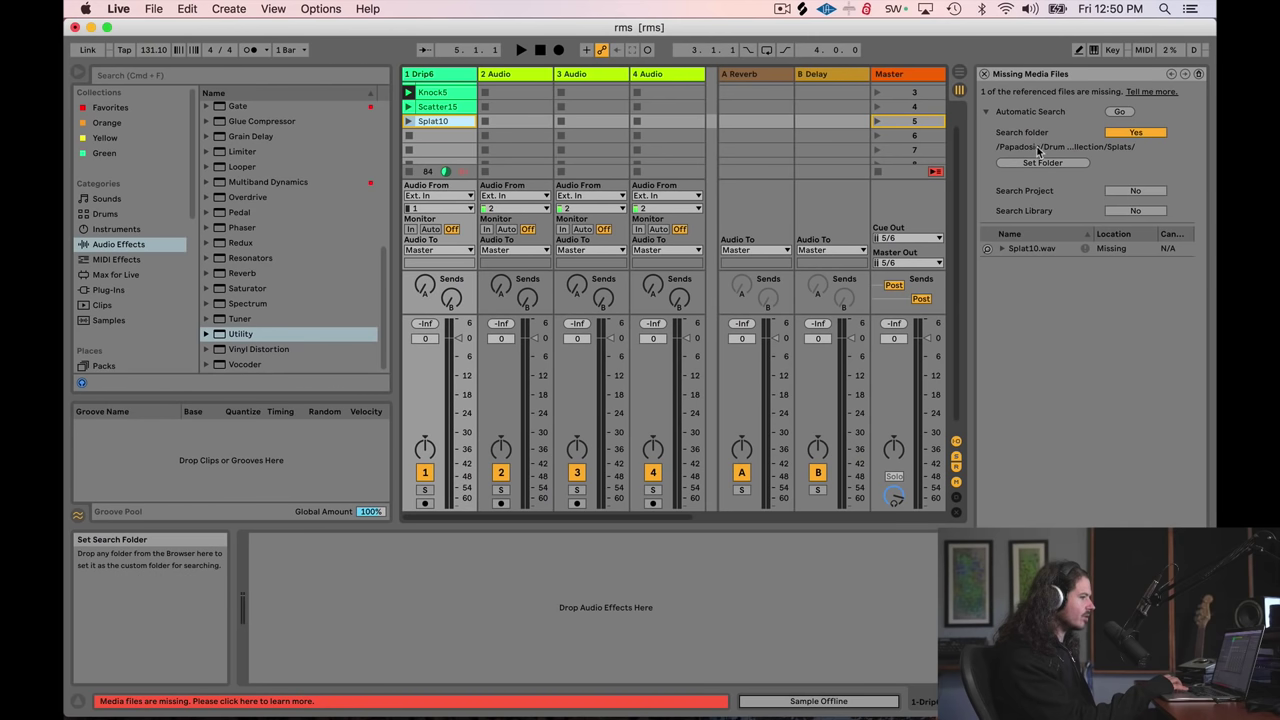
{"action": "left_click", "coordinate": [1117, 113]}
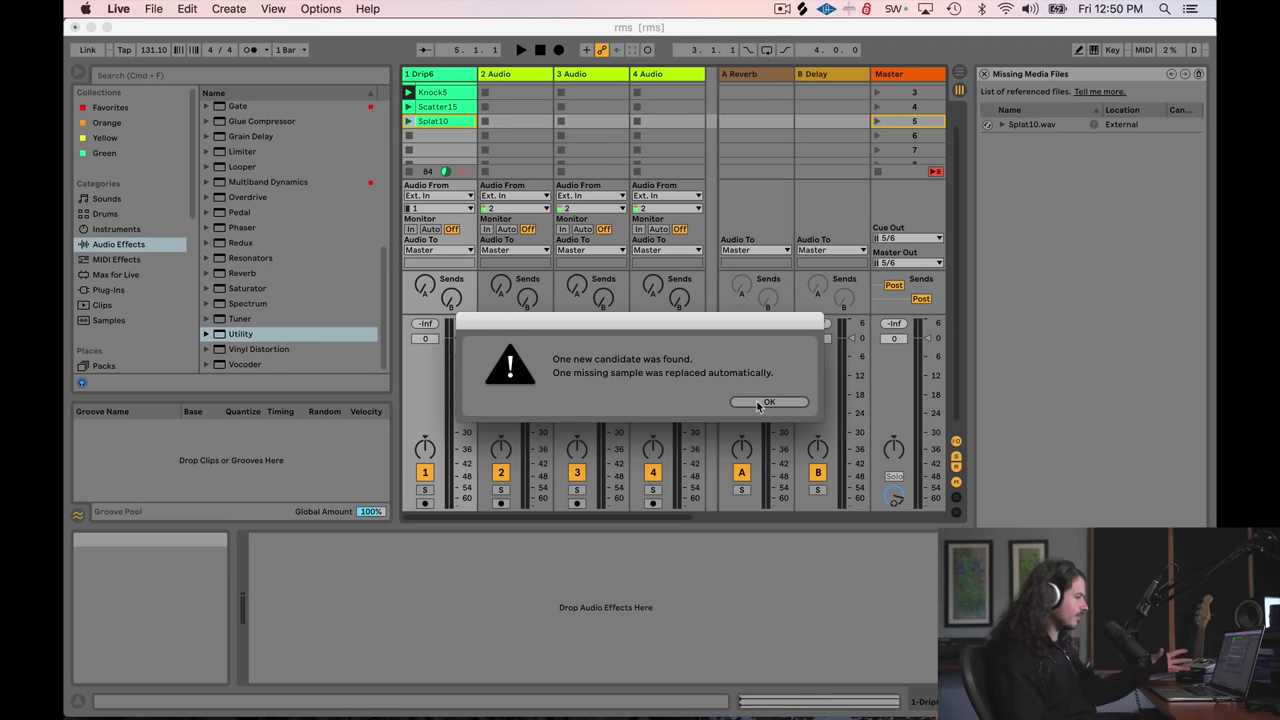
{"action": "left_click", "coordinate": [767, 402]}
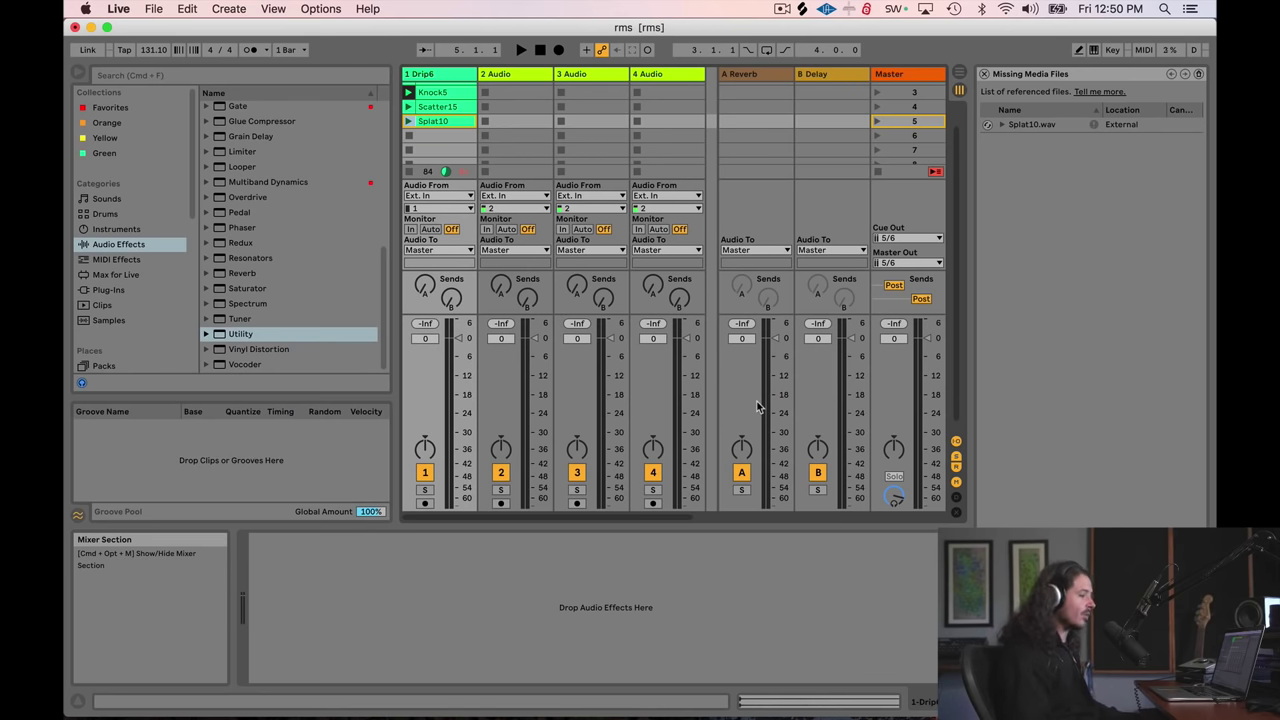
Close the Missing Media Files panel to bring back the full session mixer.
{"action": "left_click", "coordinate": [983, 73]}
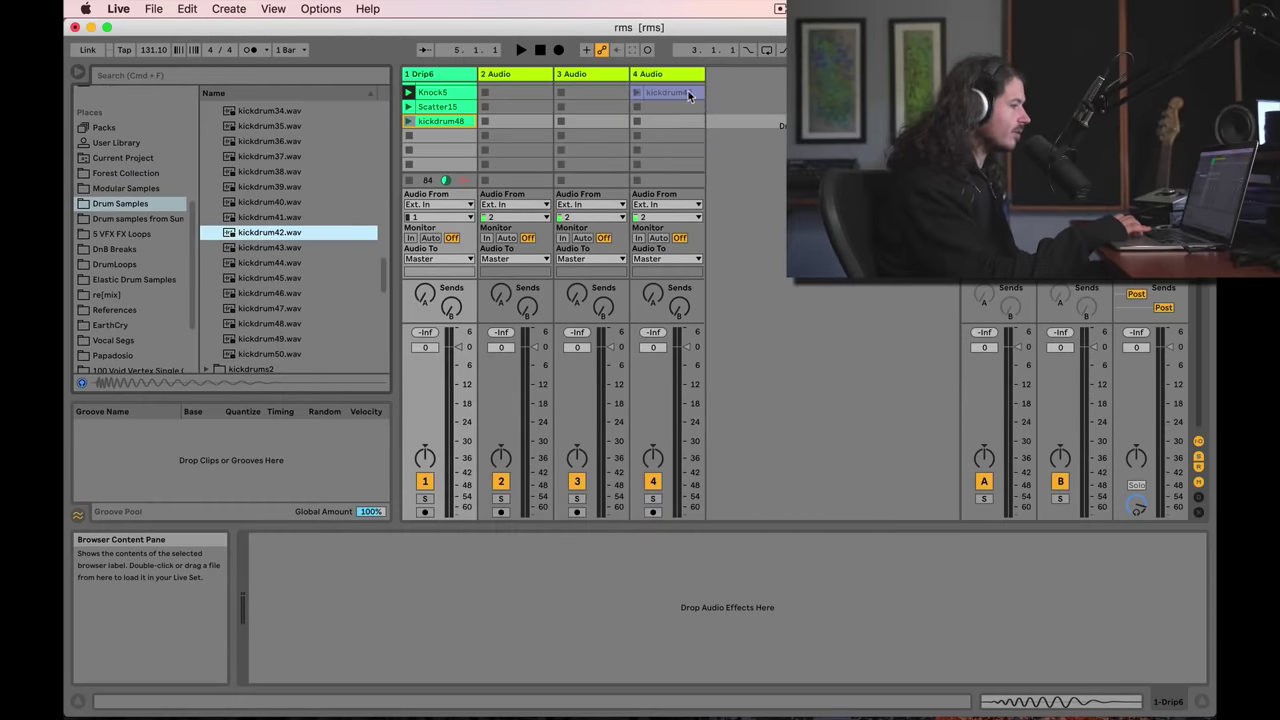
Scroll the browser sidebar up and browse the drum, then instrument categories.
{"action": "scroll", "coordinate": [130, 220], "scroll_direction": "up", "scroll_amount": 5}
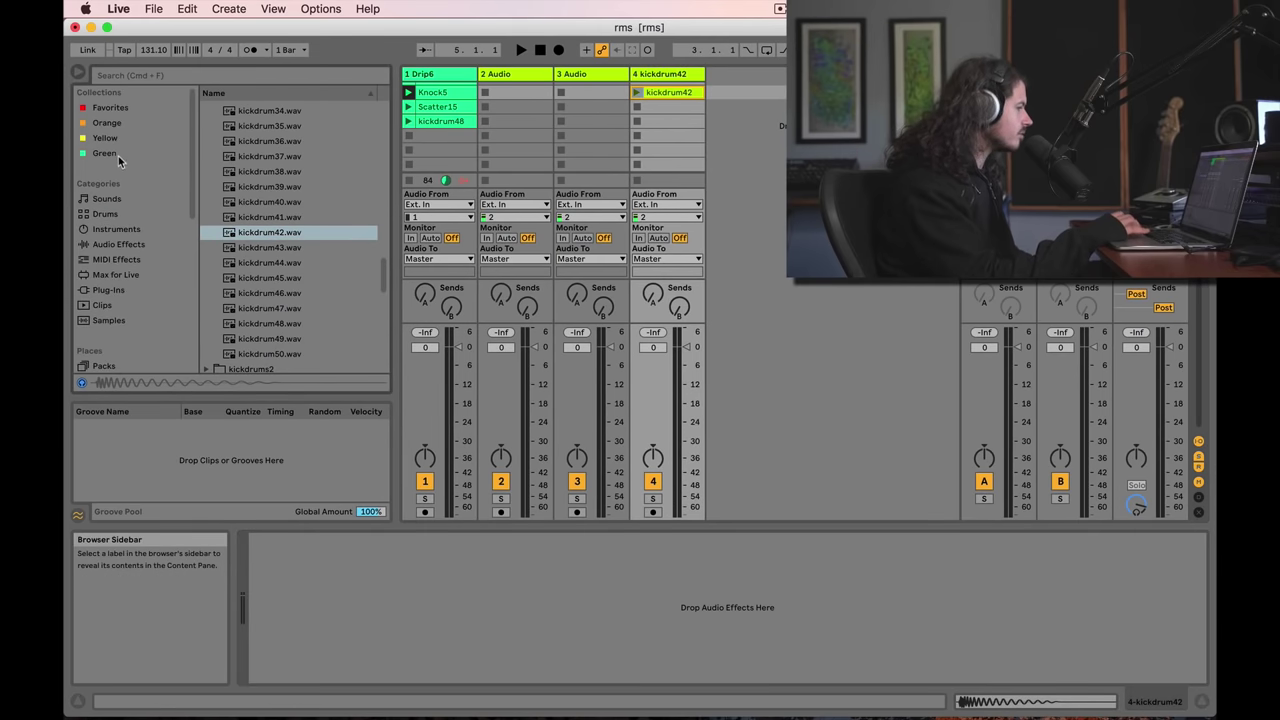
{"action": "left_click", "coordinate": [118, 212]}
{"action": "left_click", "coordinate": [120, 244]}
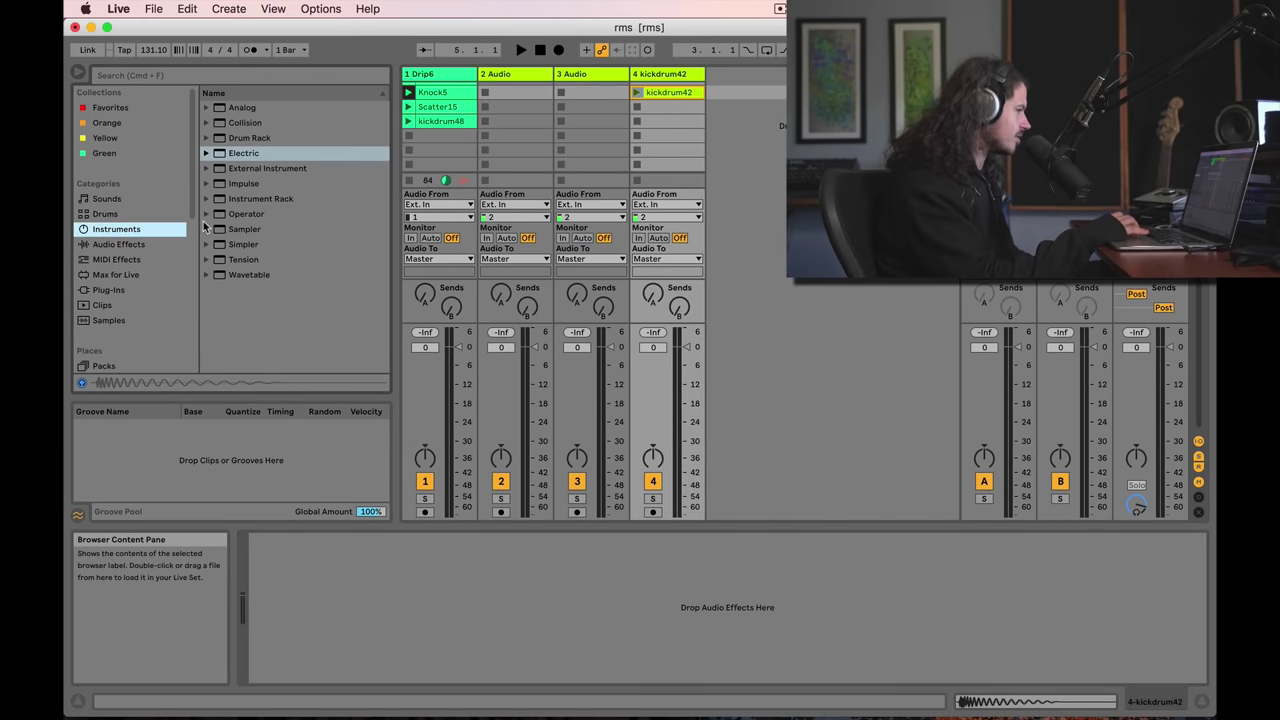
Add EQ Eight from Audio Effects to the kickdrum42 track and expand the device.
{"action": "left_click", "coordinate": [143, 246]}
{"action": "scroll", "coordinate": [318, 236], "scroll_direction": "down", "scroll_amount": 4}
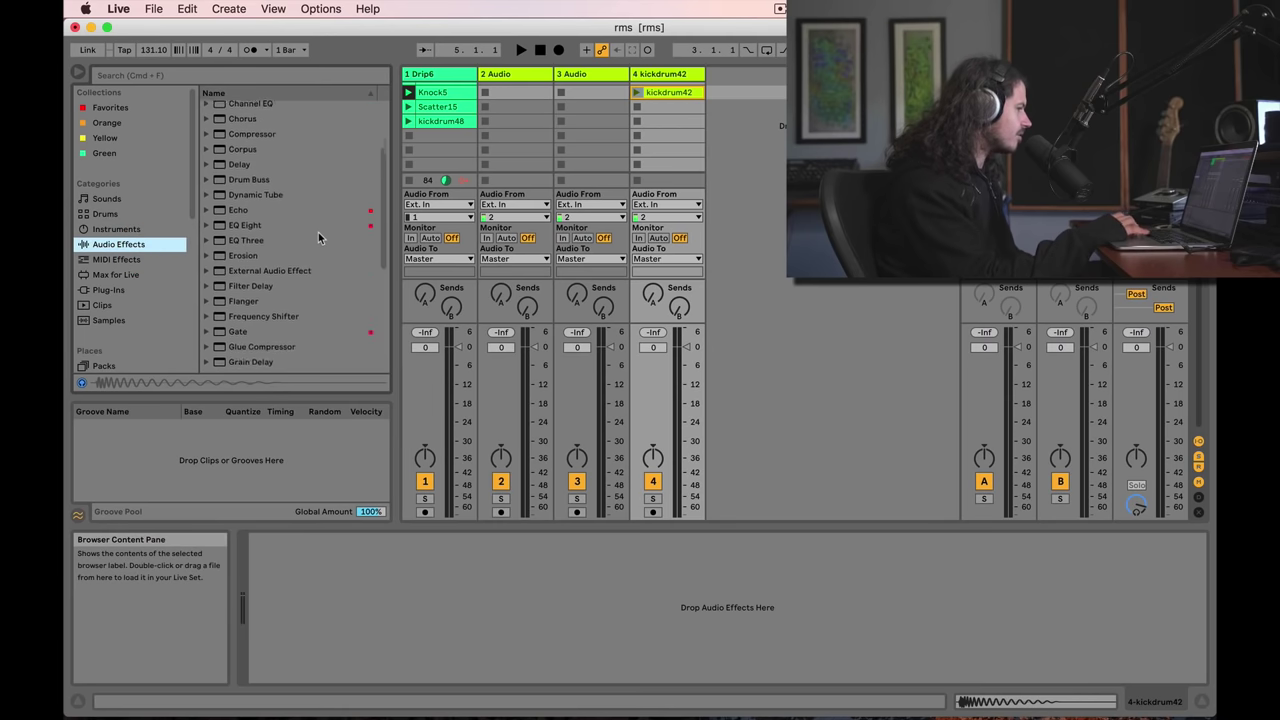
{"action": "scroll", "coordinate": [318, 236], "scroll_direction": "up", "scroll_amount": 2}
{"action": "left_click_drag", "start_coordinate": [222, 292], "coordinate": [664, 150]}
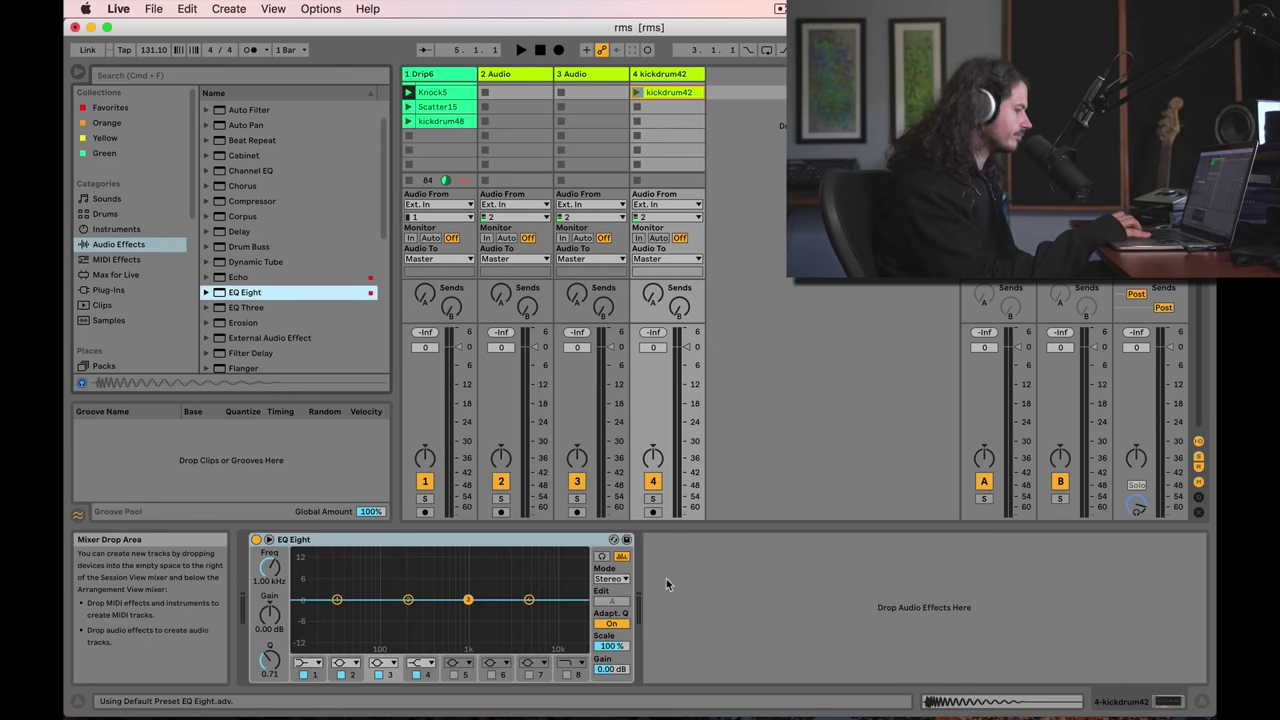
{"action": "left_click", "coordinate": [269, 540]}
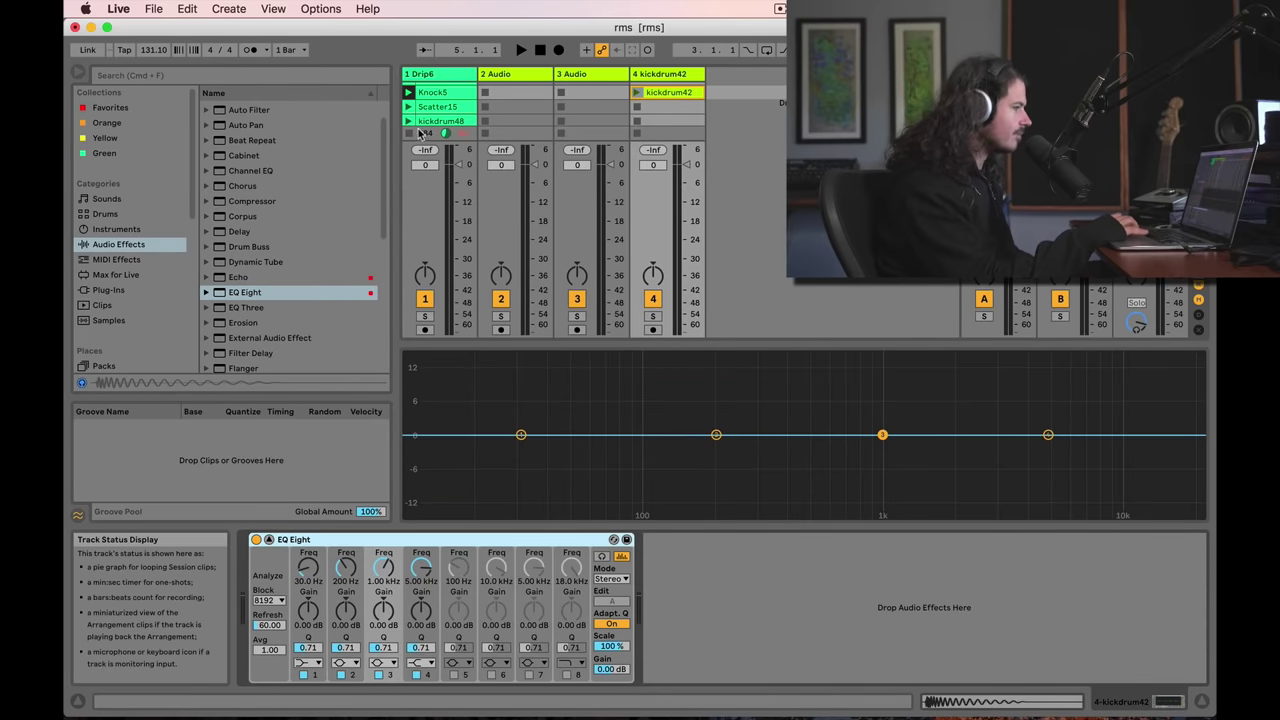
Warp, loop and play kickdrum42, lower its fader to about -10 dB, and open EQ Eight's large display.
{"action": "left_click", "coordinate": [637, 92]}
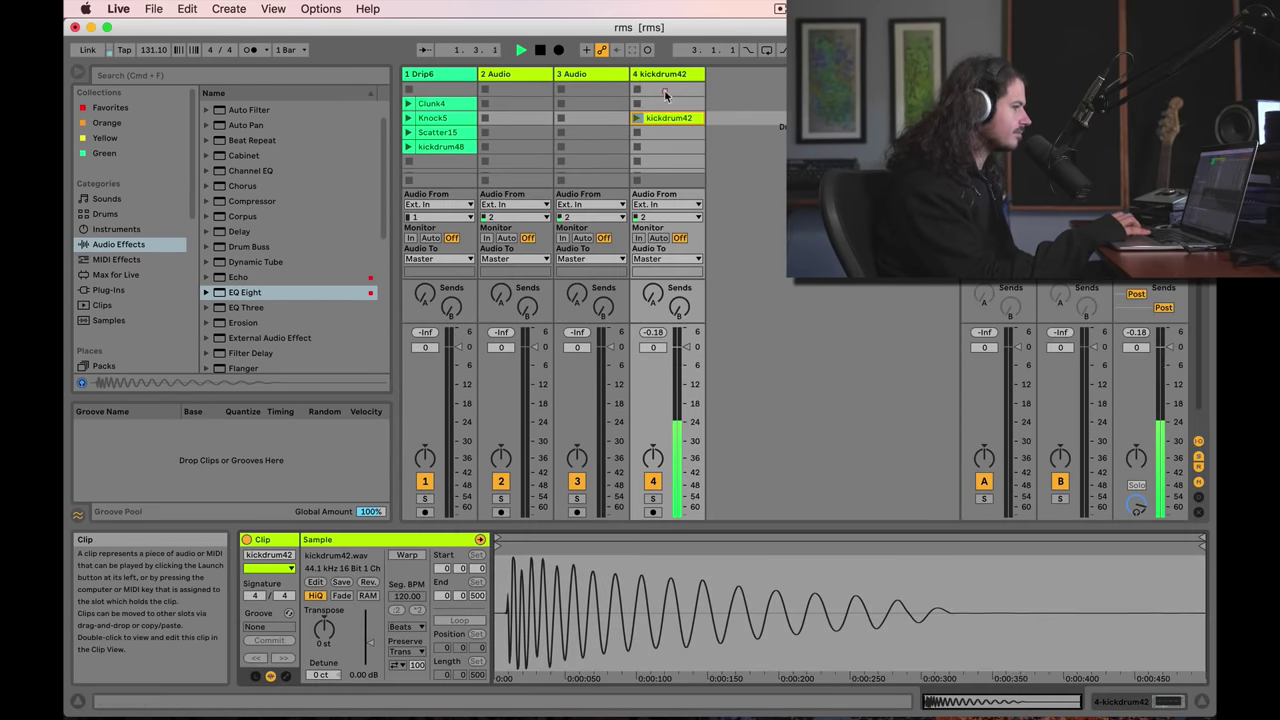
{"action": "left_click", "coordinate": [407, 555]}
{"action": "left_click", "coordinate": [458, 621]}
{"action": "left_click", "coordinate": [637, 118]}
{"action": "left_click", "coordinate": [660, 73]}
{"action": "left_click_drag", "start_coordinate": [691, 351], "coordinate": [688, 366]}
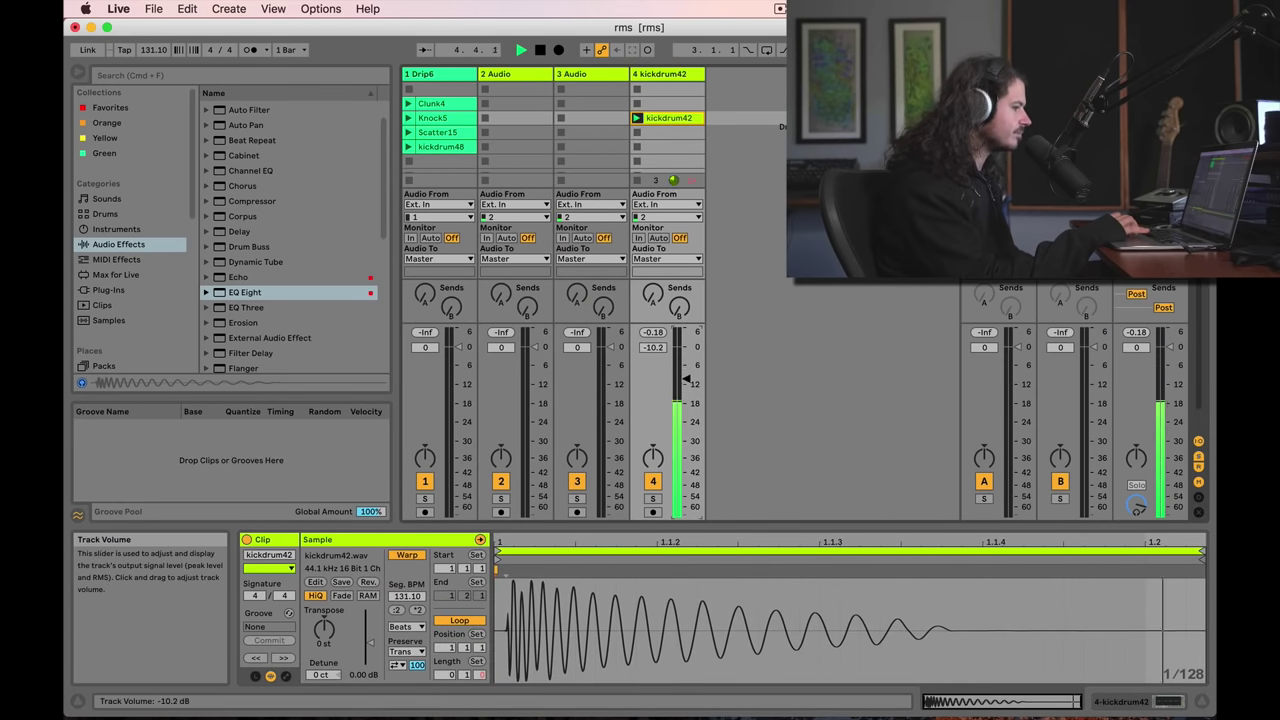
{"action": "double_click", "coordinate": [245, 292]}
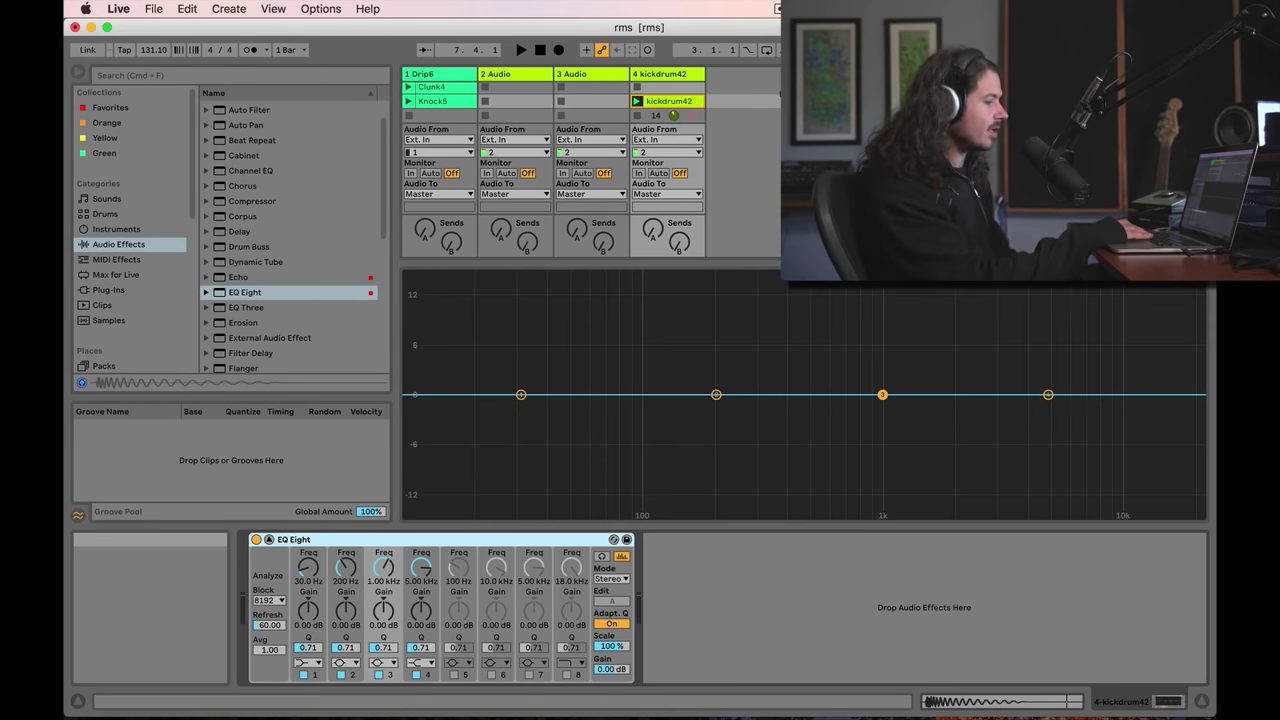
{"action": "key", "text": "space"}
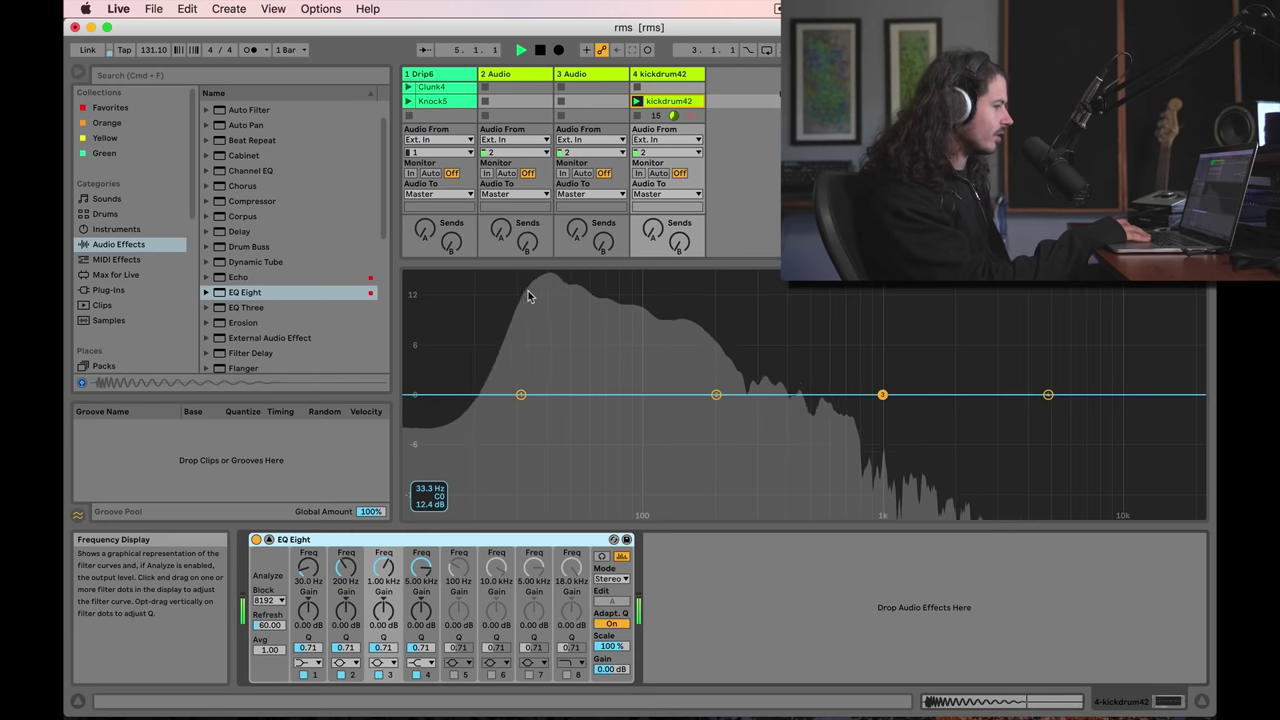
{"action": "key", "text": "space"}
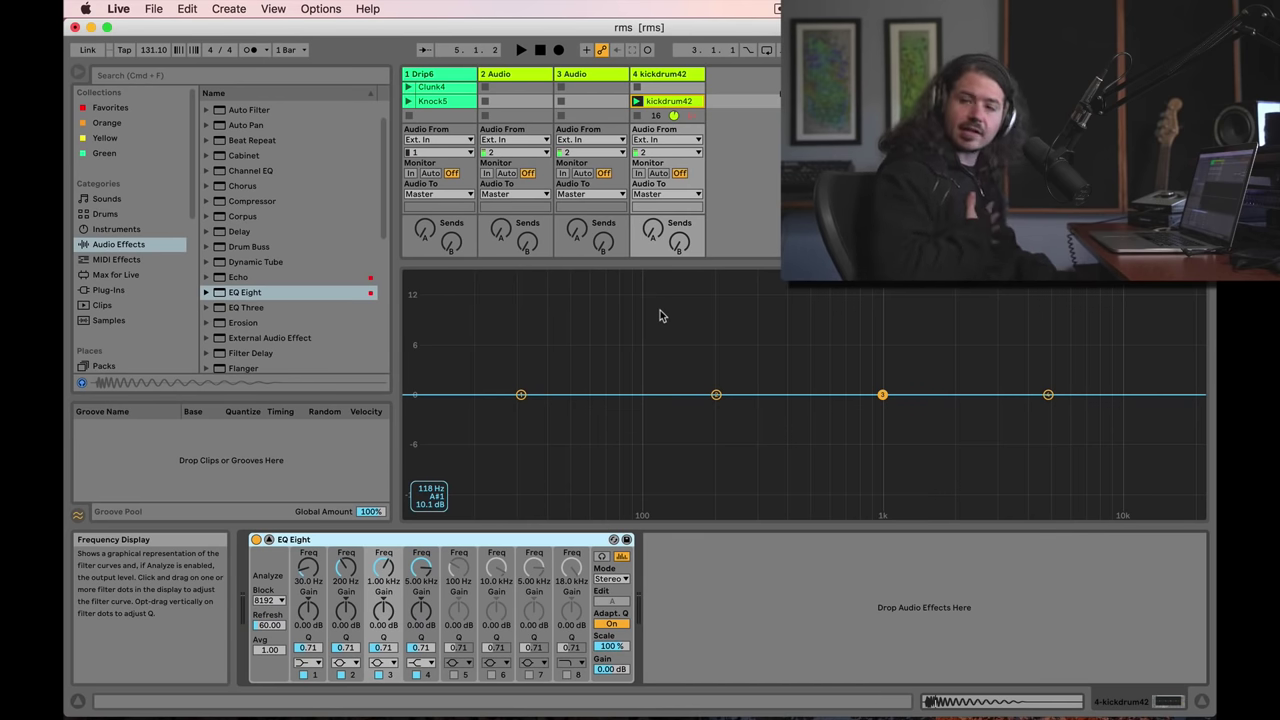
{"action": "key", "text": "space"}
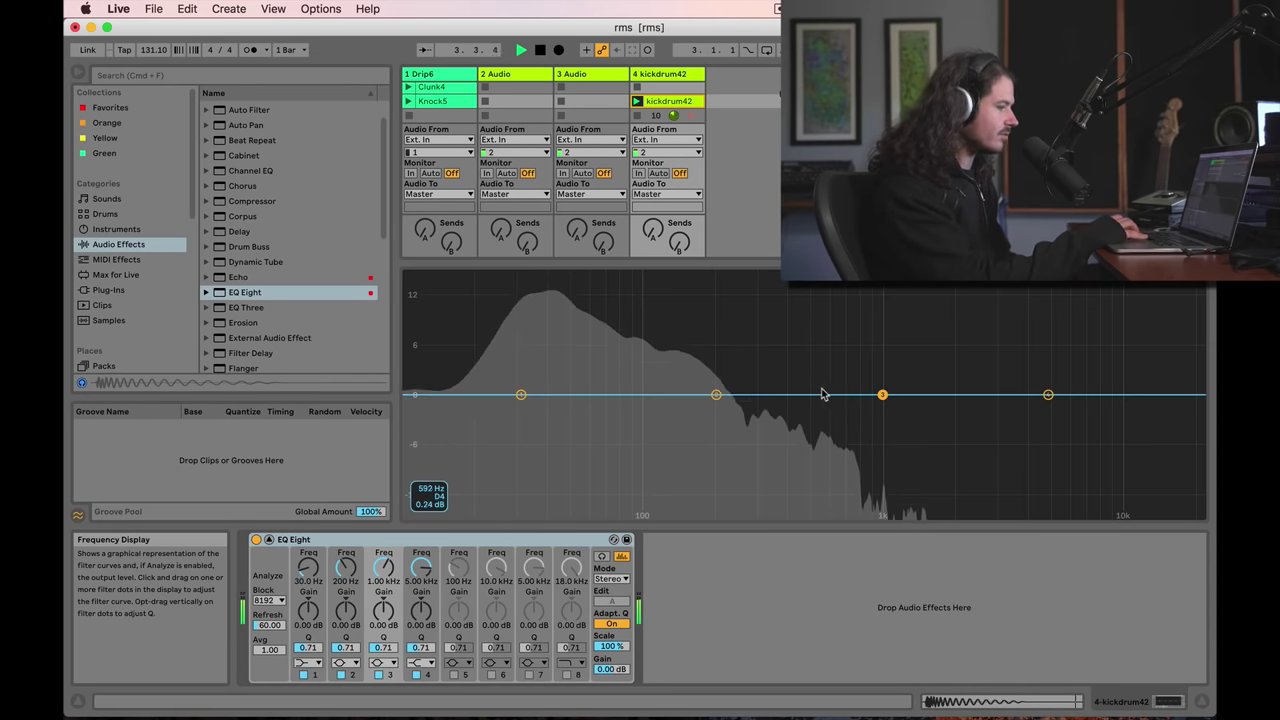
{"action": "key", "text": "space"}
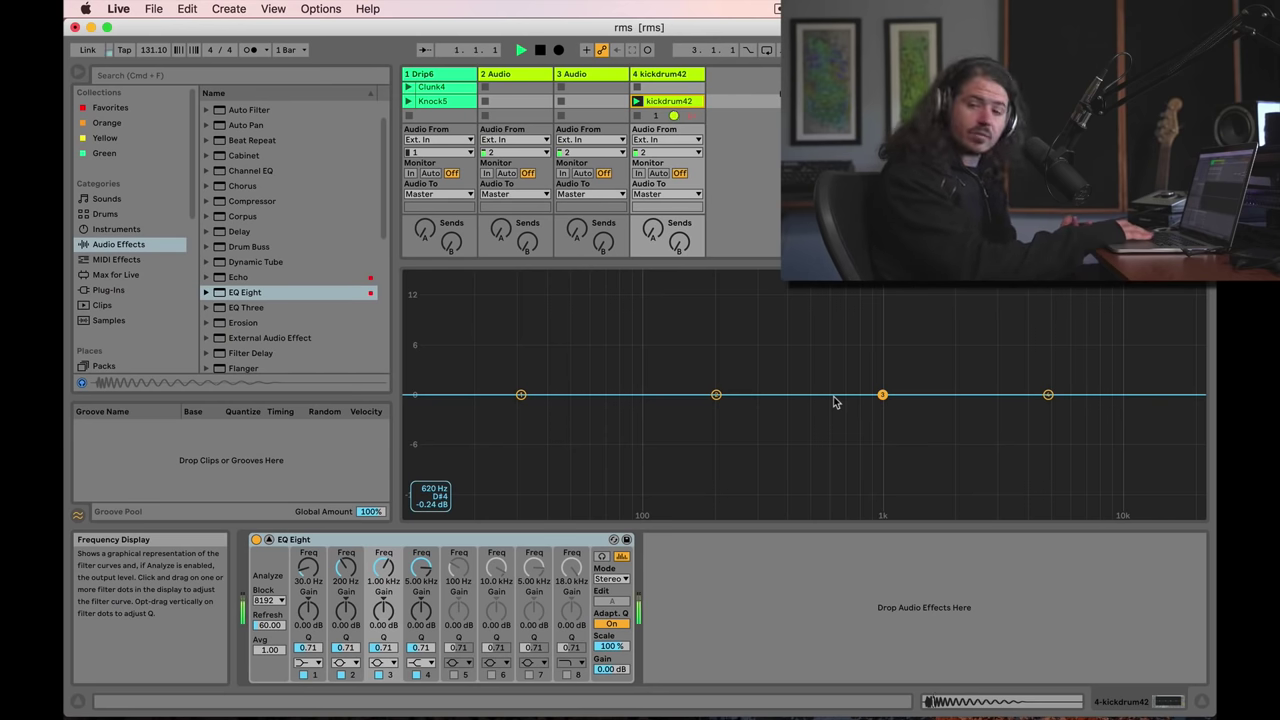
{"action": "key", "text": "space"}
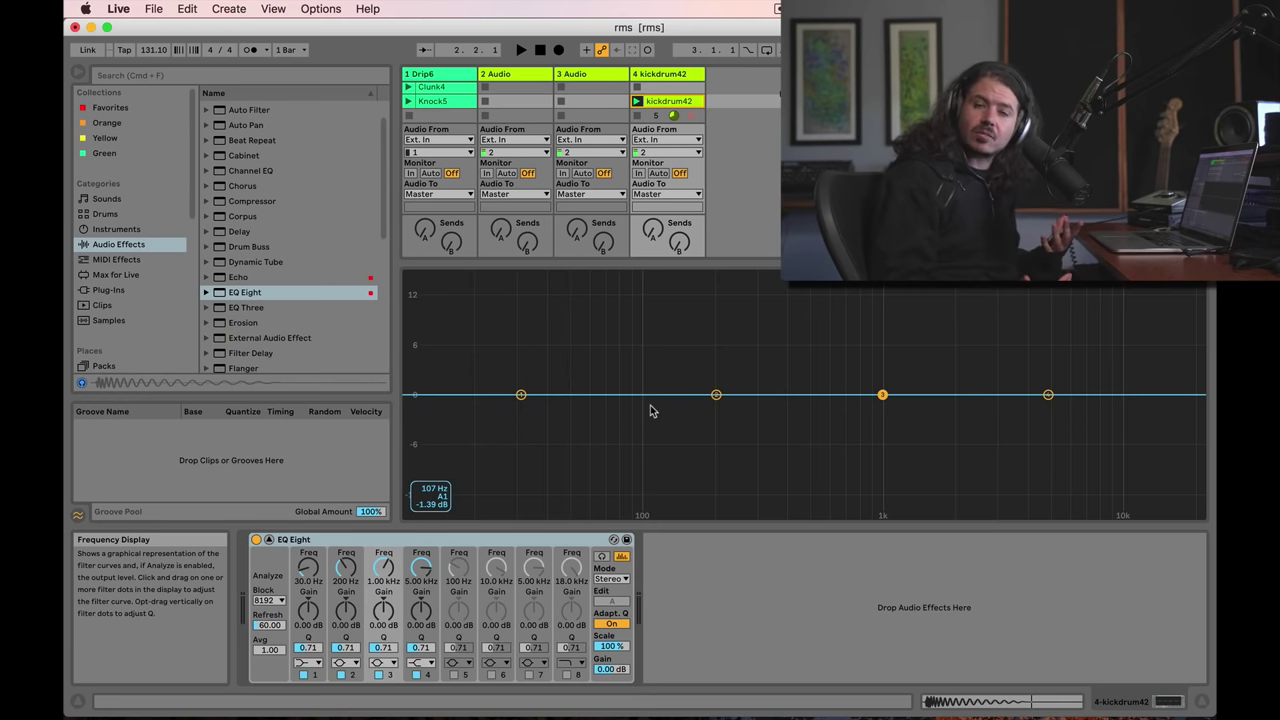
Audition kicks in Drum Samples and place KASCLK18.wav in track 4's first clip slot.
{"action": "scroll", "coordinate": [140, 230], "scroll_direction": "down", "scroll_amount": 5}
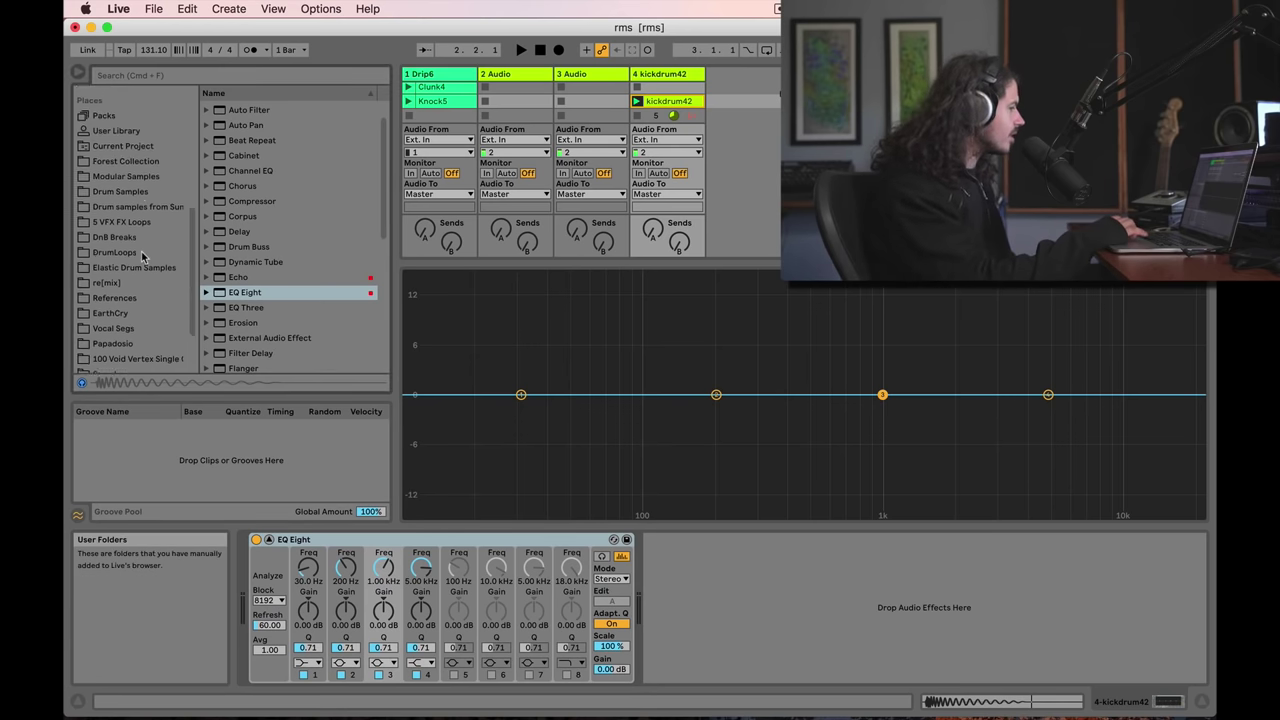
{"action": "left_click", "coordinate": [125, 204]}
{"action": "left_click", "coordinate": [252, 157]}
{"action": "left_click", "coordinate": [264, 278]}
{"action": "left_click", "coordinate": [266, 323]}
{"action": "scroll", "coordinate": [285, 338], "scroll_direction": "down", "scroll_amount": 4}
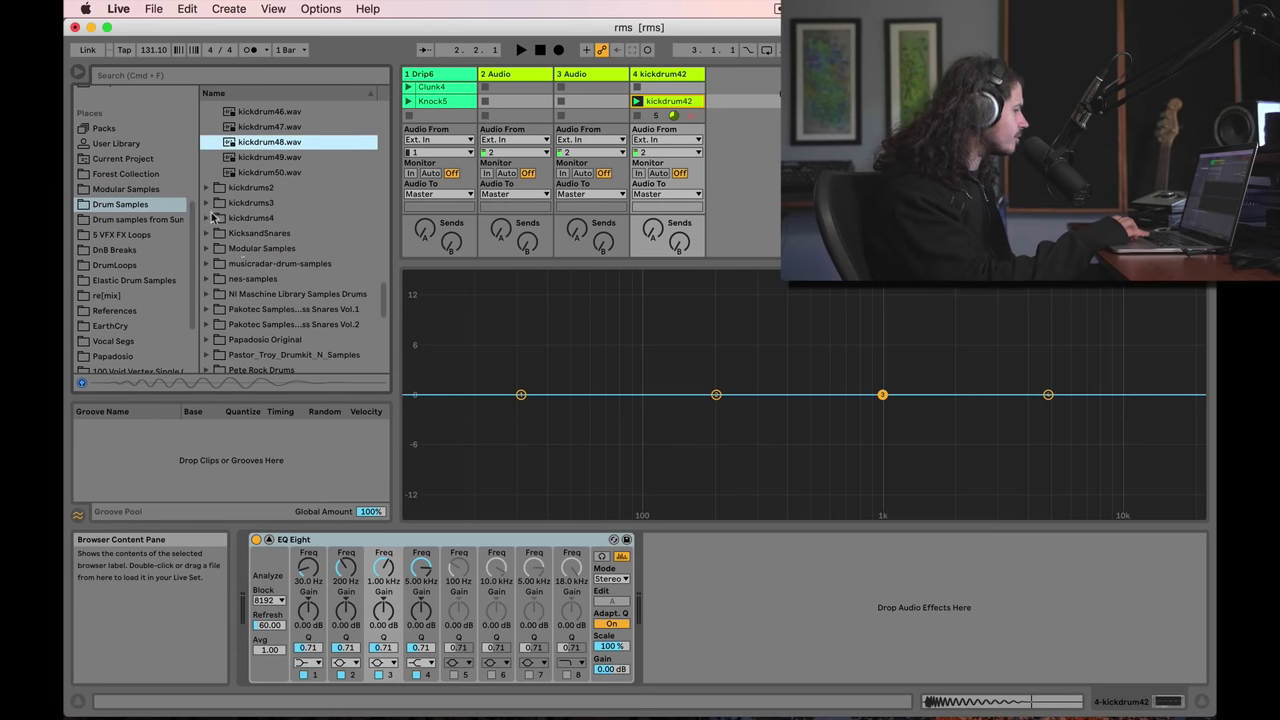
{"action": "left_click", "coordinate": [206, 324]}
{"action": "scroll", "coordinate": [271, 329], "scroll_direction": "down", "scroll_amount": 6}
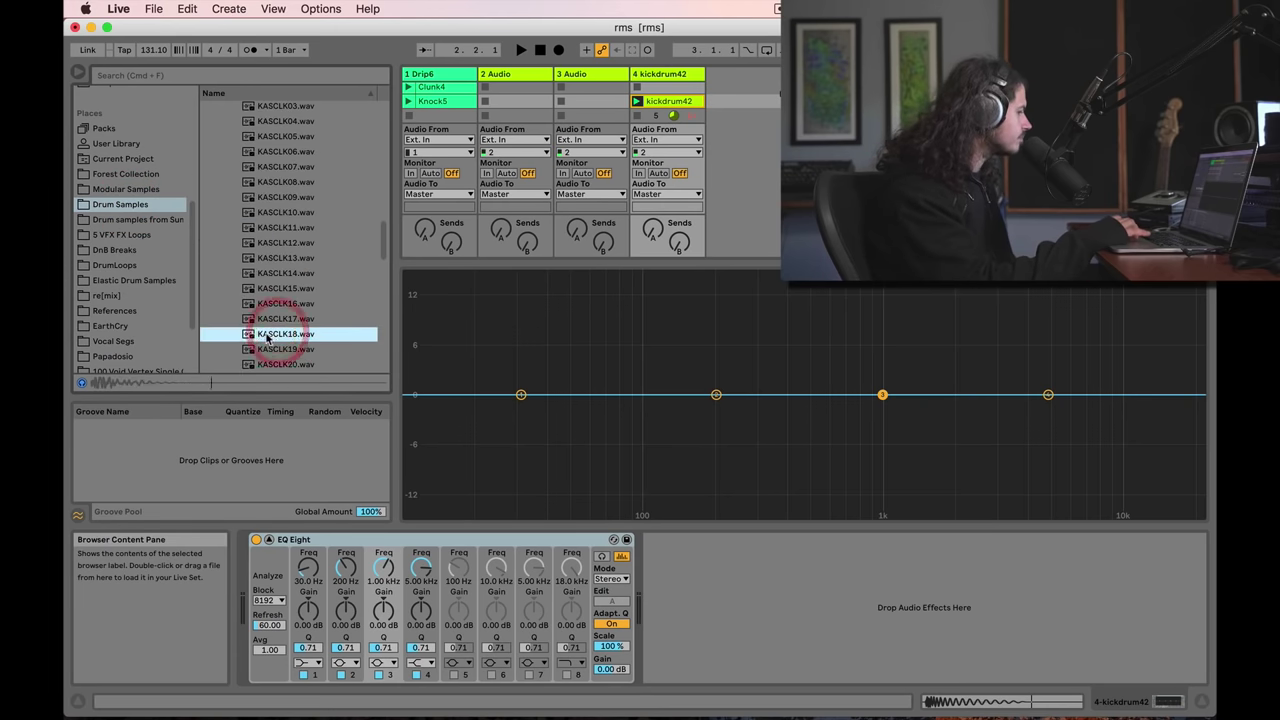
{"action": "left_click_drag", "start_coordinate": [285, 333], "coordinate": [648, 95]}
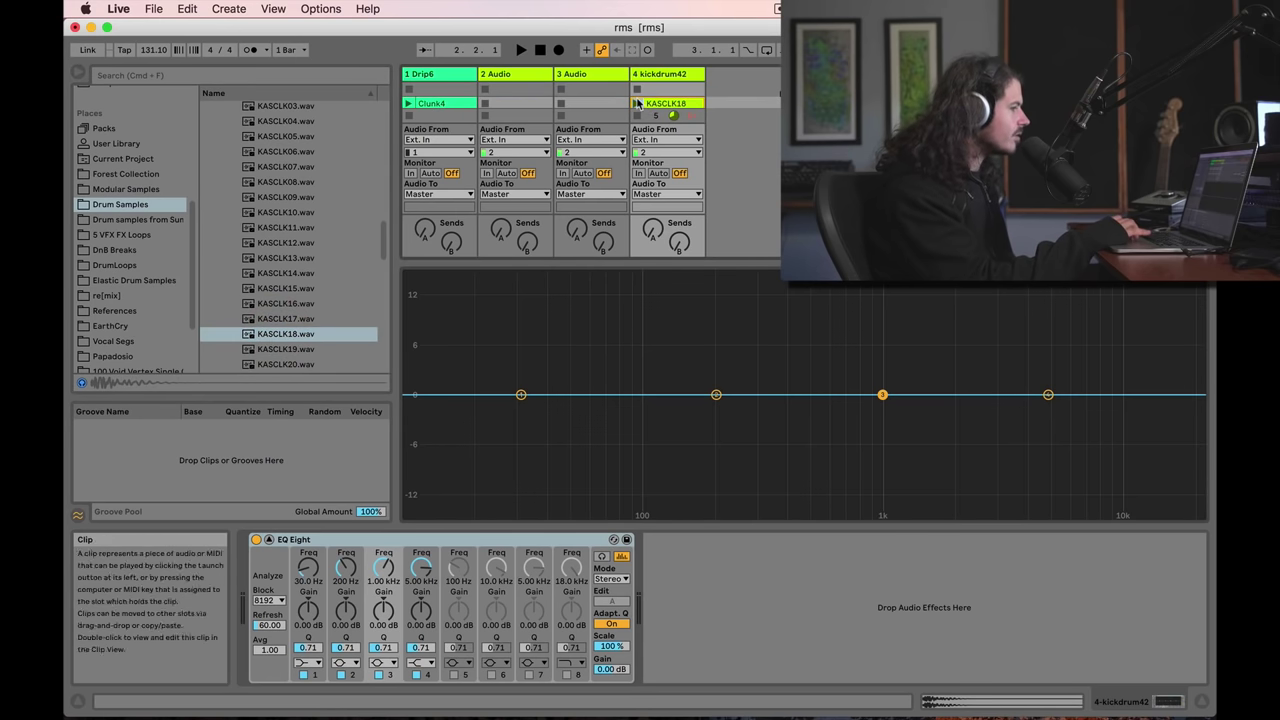
Warp, loop and launch the KASCLK18 clip, then return to the EQ Eight display.
{"action": "left_click", "coordinate": [637, 106]}
{"action": "left_click", "coordinate": [655, 101]}
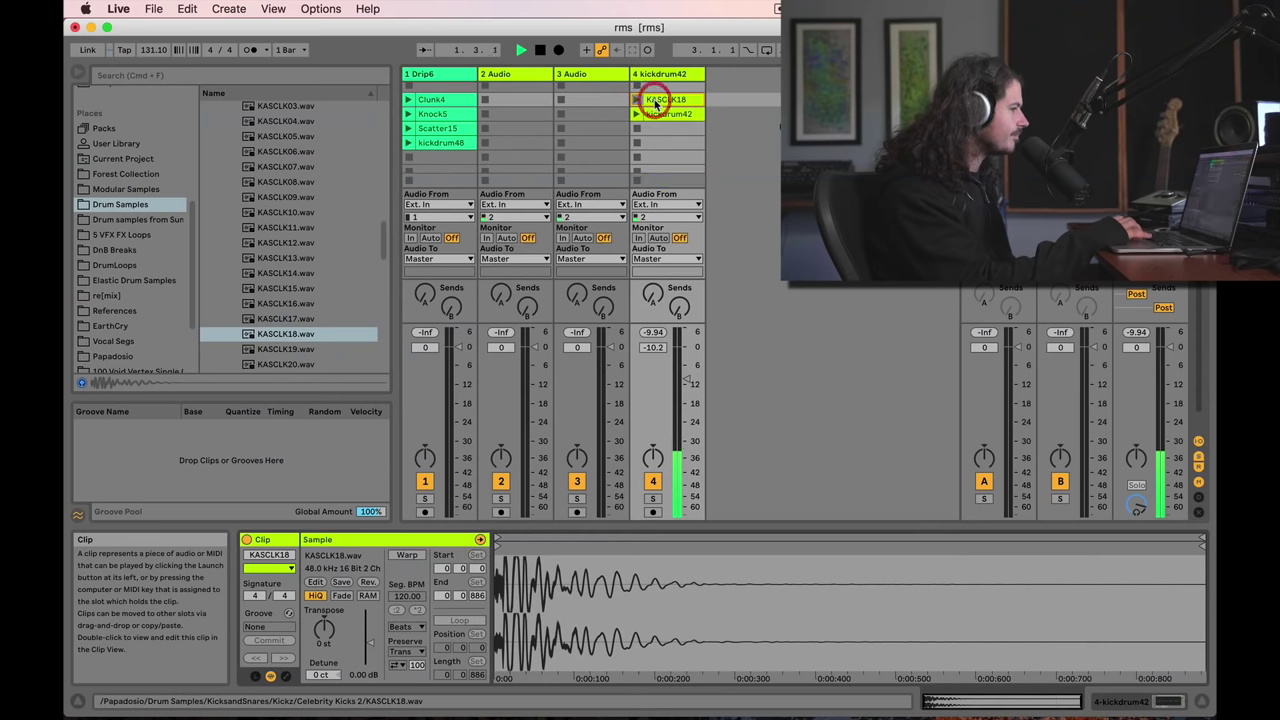
{"action": "left_click", "coordinate": [407, 555]}
{"action": "left_click", "coordinate": [459, 620]}
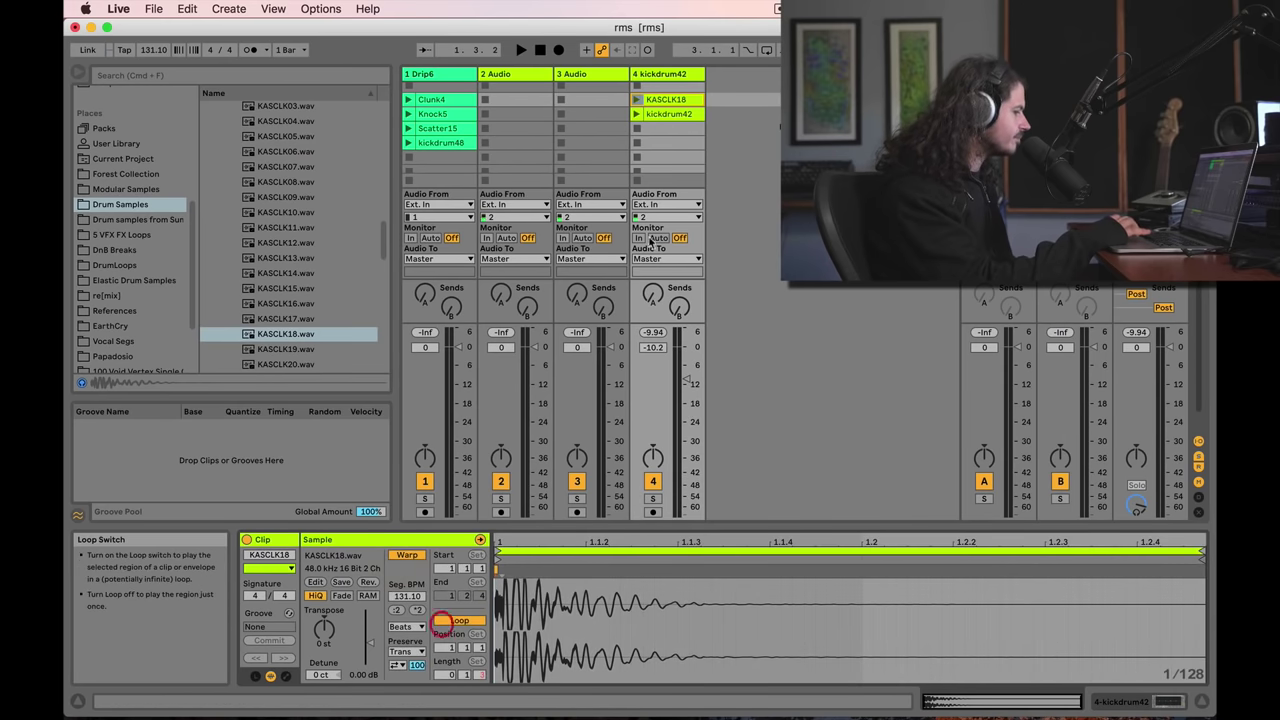
{"action": "left_click", "coordinate": [637, 100]}
{"action": "left_click", "coordinate": [667, 74]}
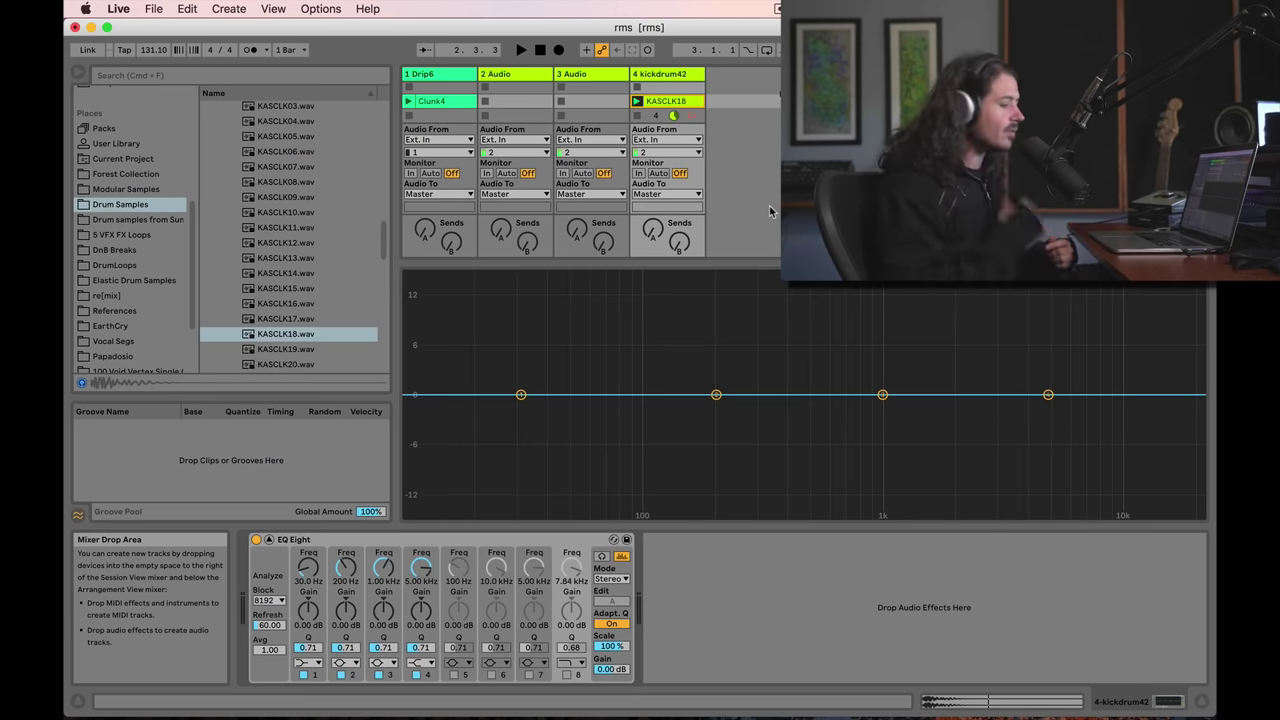
Switch on EQ Eight band 8 as a 6.41 kHz high-cut, auditioning the kick before and after.
{"action": "key", "text": "space"}
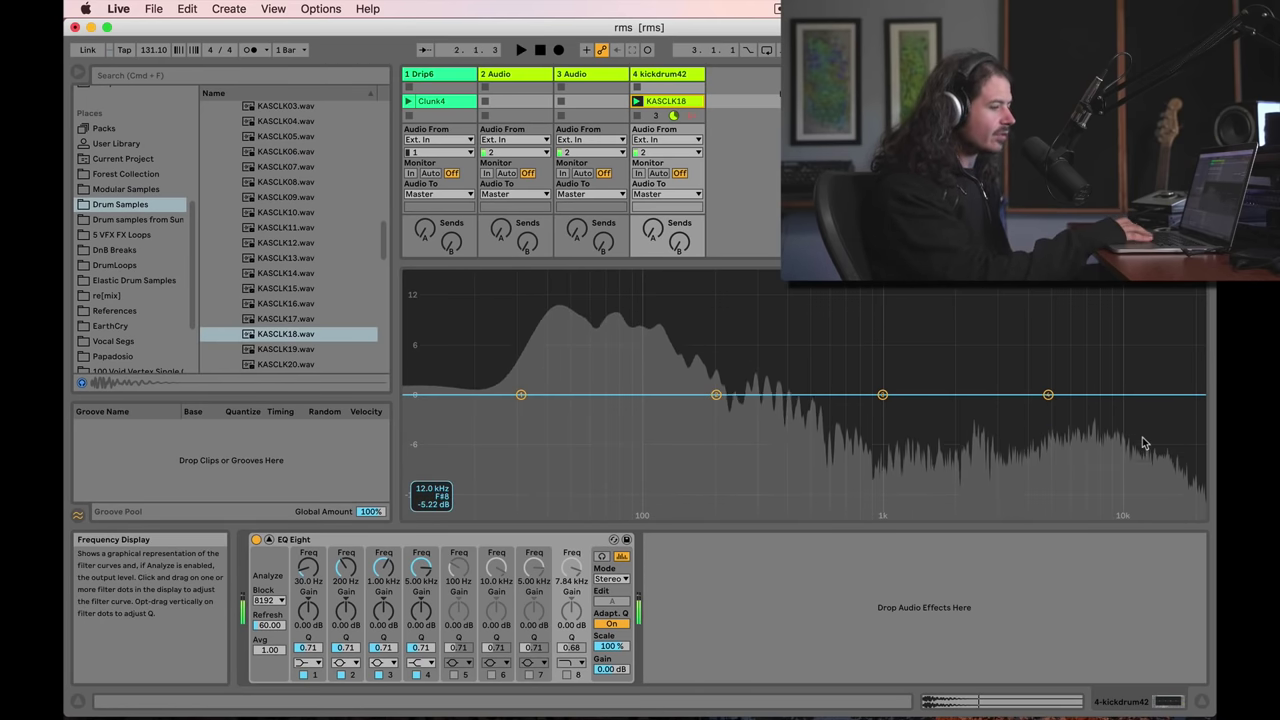
{"action": "key", "text": "space"}
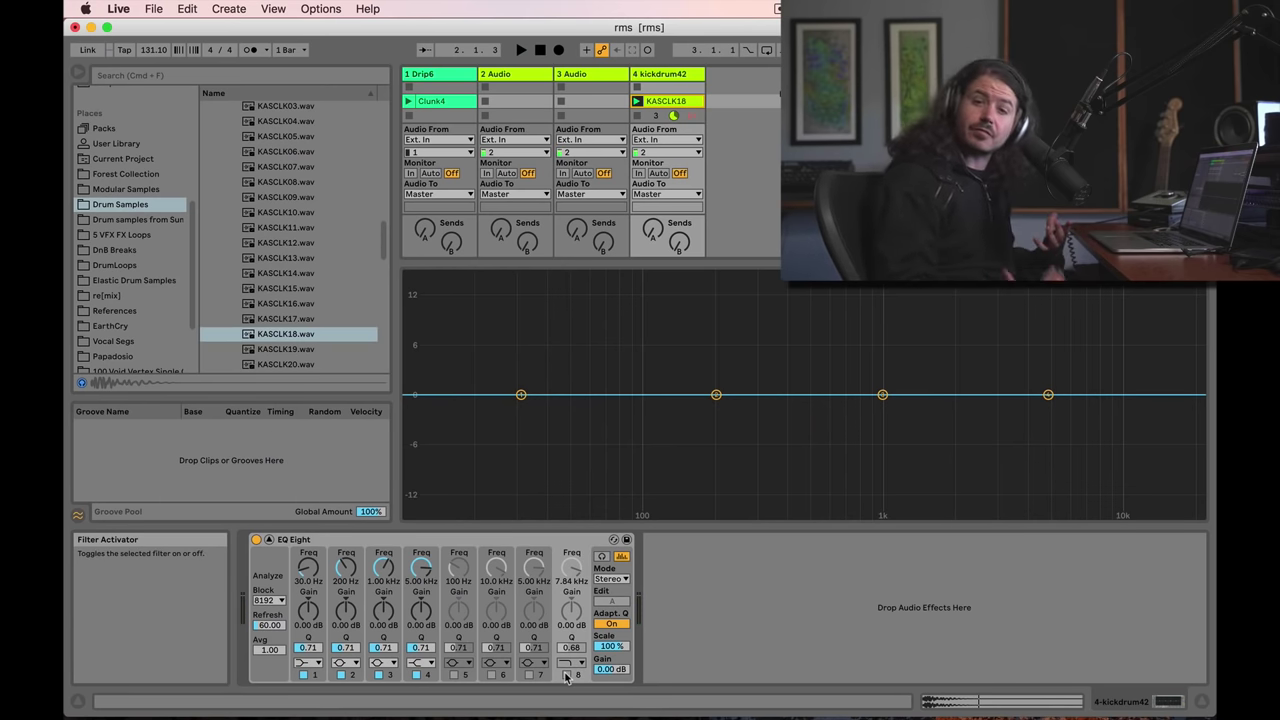
{"action": "left_click", "coordinate": [566, 676]}
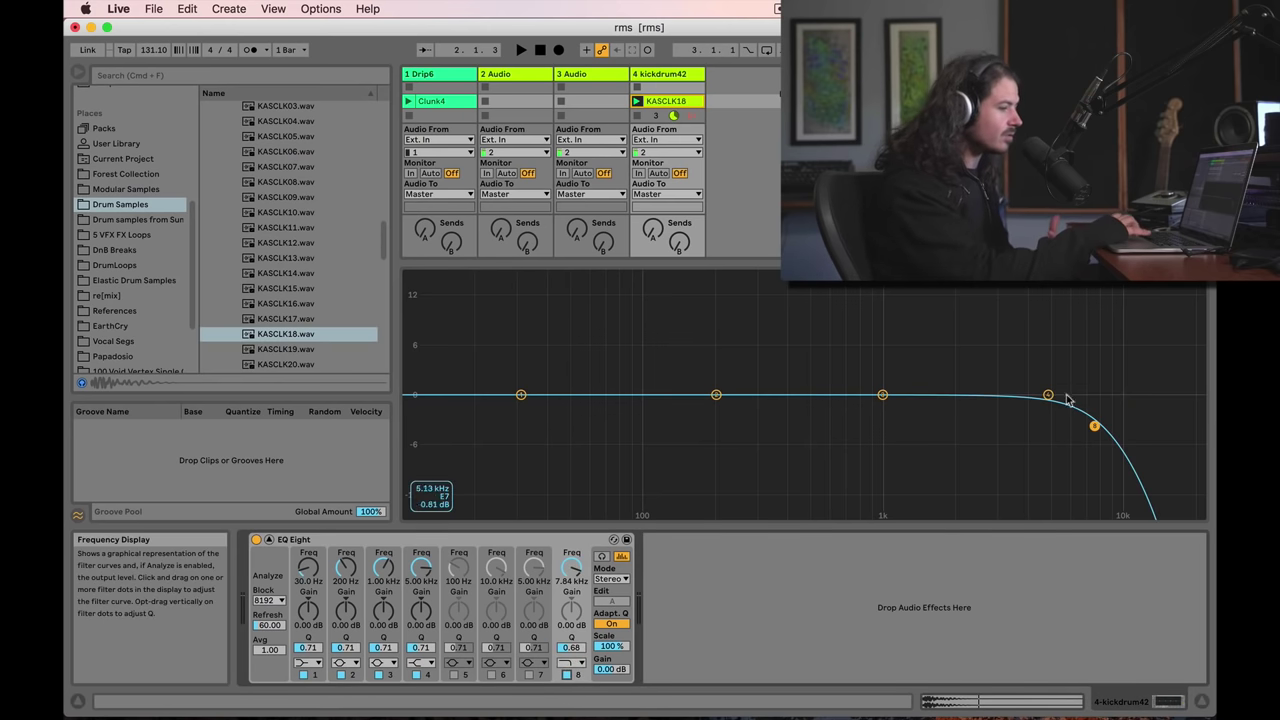
{"action": "left_click_drag", "start_coordinate": [1094, 426], "coordinate": [1074, 427]}
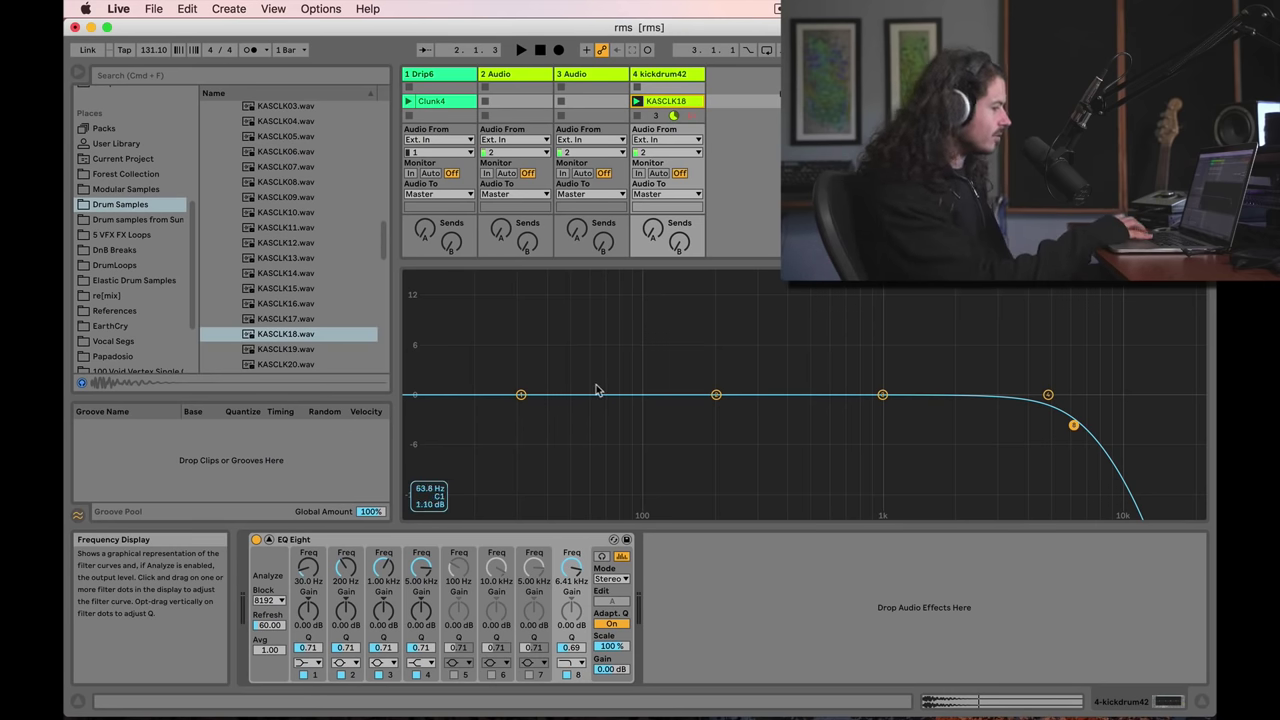
{"action": "key", "text": "space"}
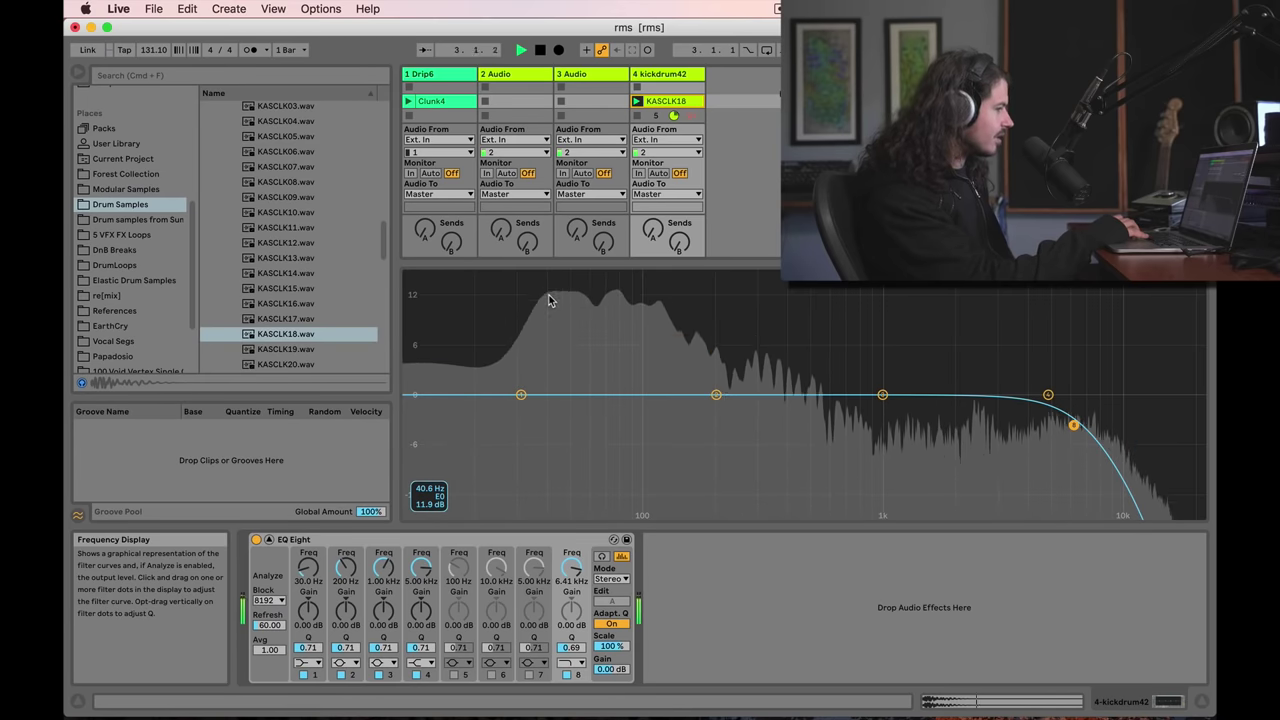
{"action": "key", "text": "space"}
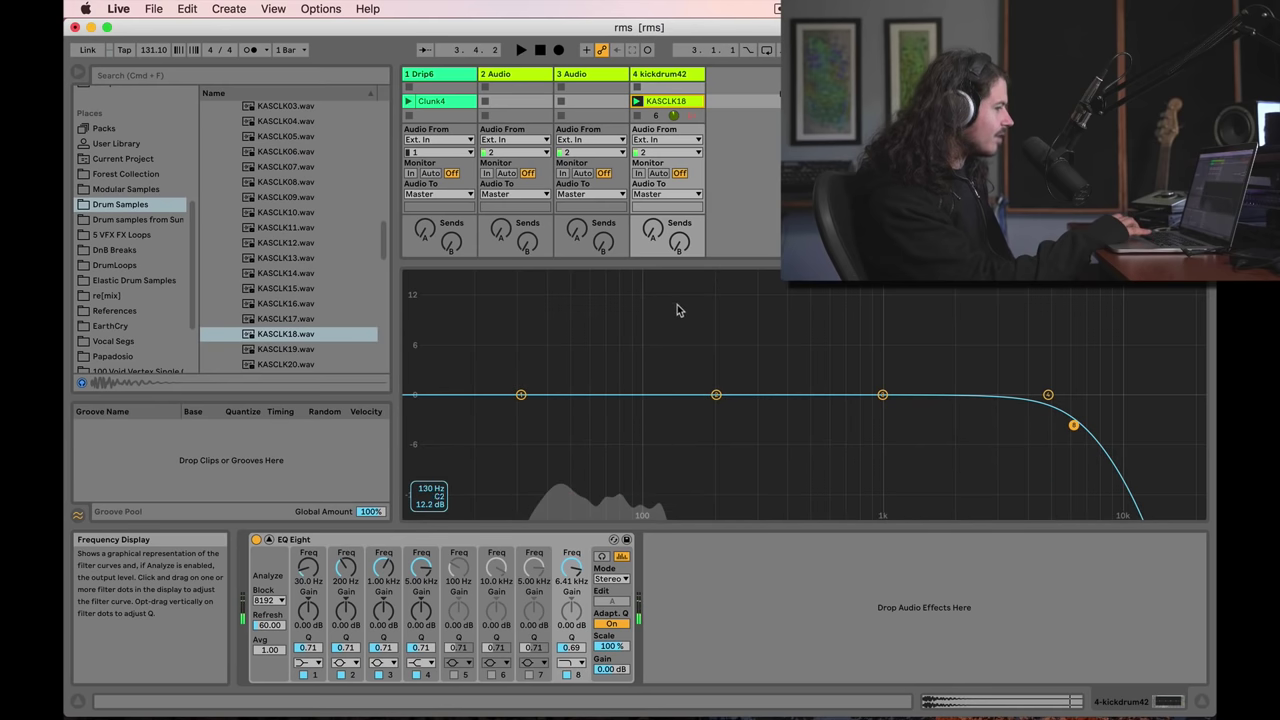
Set band 2 to +1.2 dB near 116 Hz and band 3 to +3.3 dB near 2.27 kHz, checking during playback.
{"action": "left_click_drag", "start_coordinate": [716, 395], "coordinate": [665, 362]}
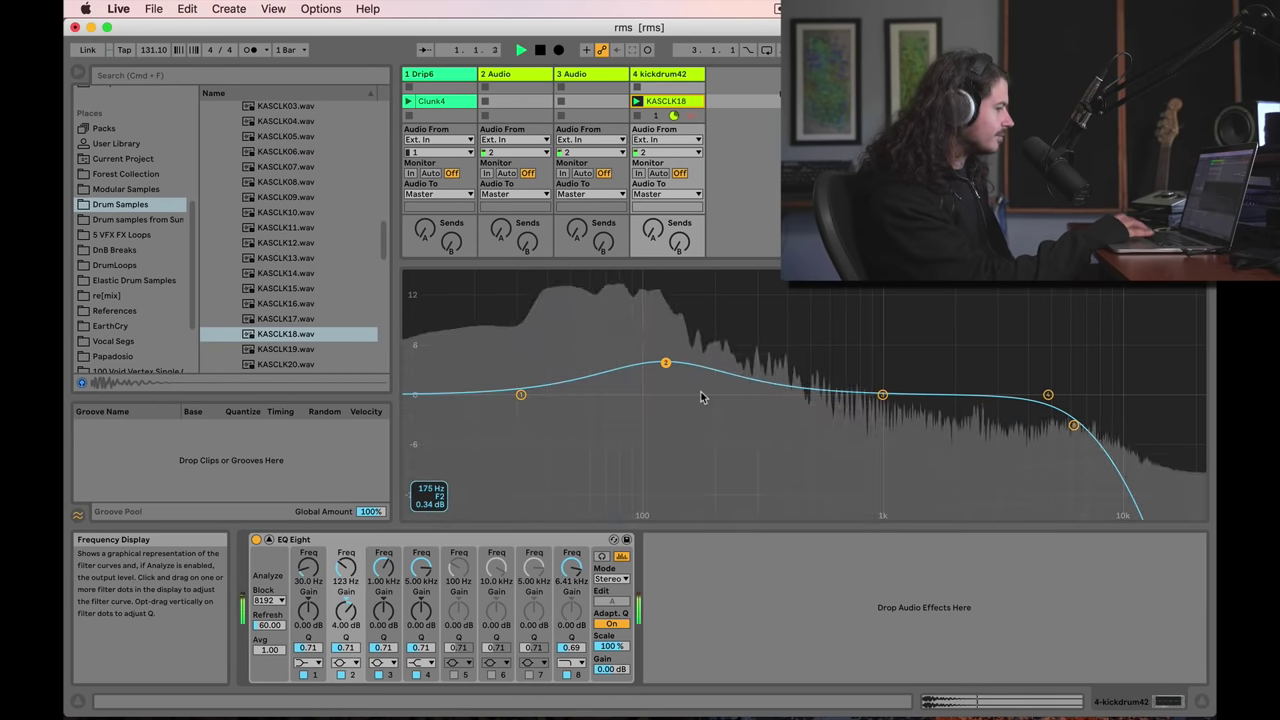
{"action": "left_click_drag", "start_coordinate": [667, 363], "coordinate": [660, 385]}
{"action": "mouse_move", "coordinate": [882, 395]}
{"action": "left_mouse_down"}
{"action": "mouse_move", "coordinate": [841, 400]}
{"action": "mouse_move", "coordinate": [928, 350]}
{"action": "left_mouse_up"}
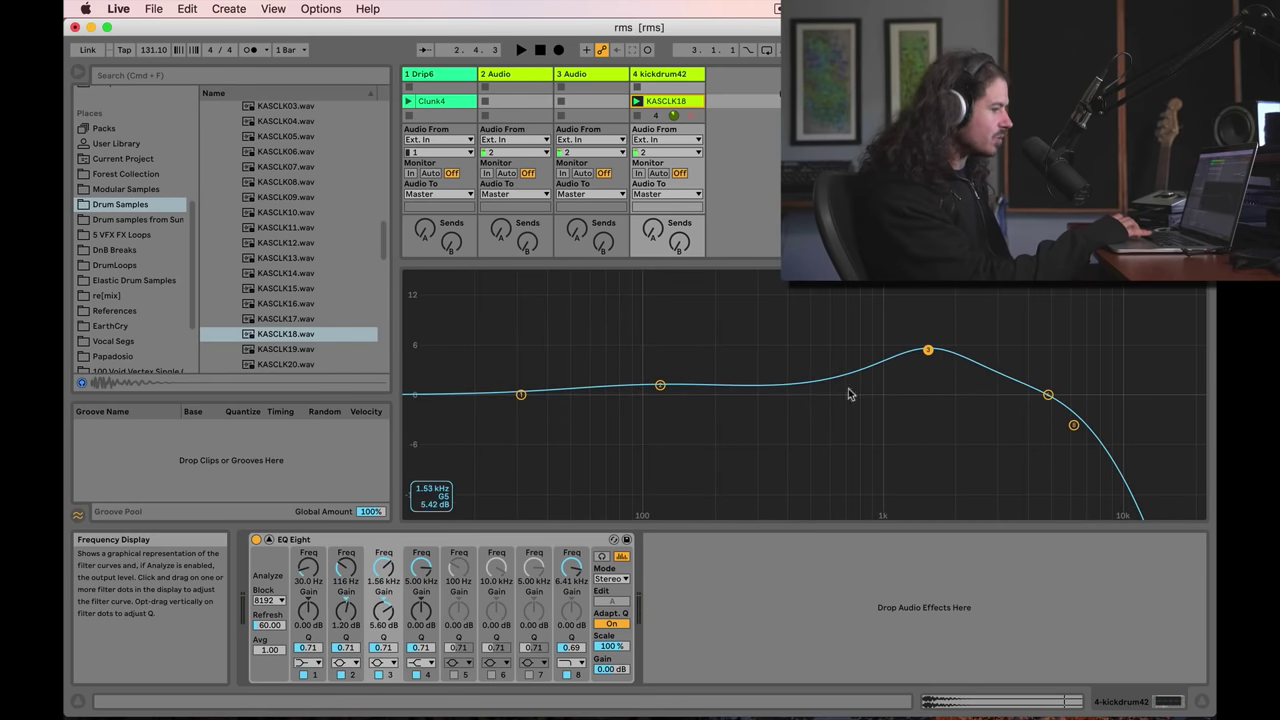
{"action": "mouse_move", "coordinate": [928, 350]}
{"action": "left_mouse_down"}
{"action": "mouse_move", "coordinate": [928, 338]}
{"action": "mouse_move", "coordinate": [983, 343]}
{"action": "left_mouse_up"}
{"action": "key", "text": "space"}
{"action": "key", "text": "space"}
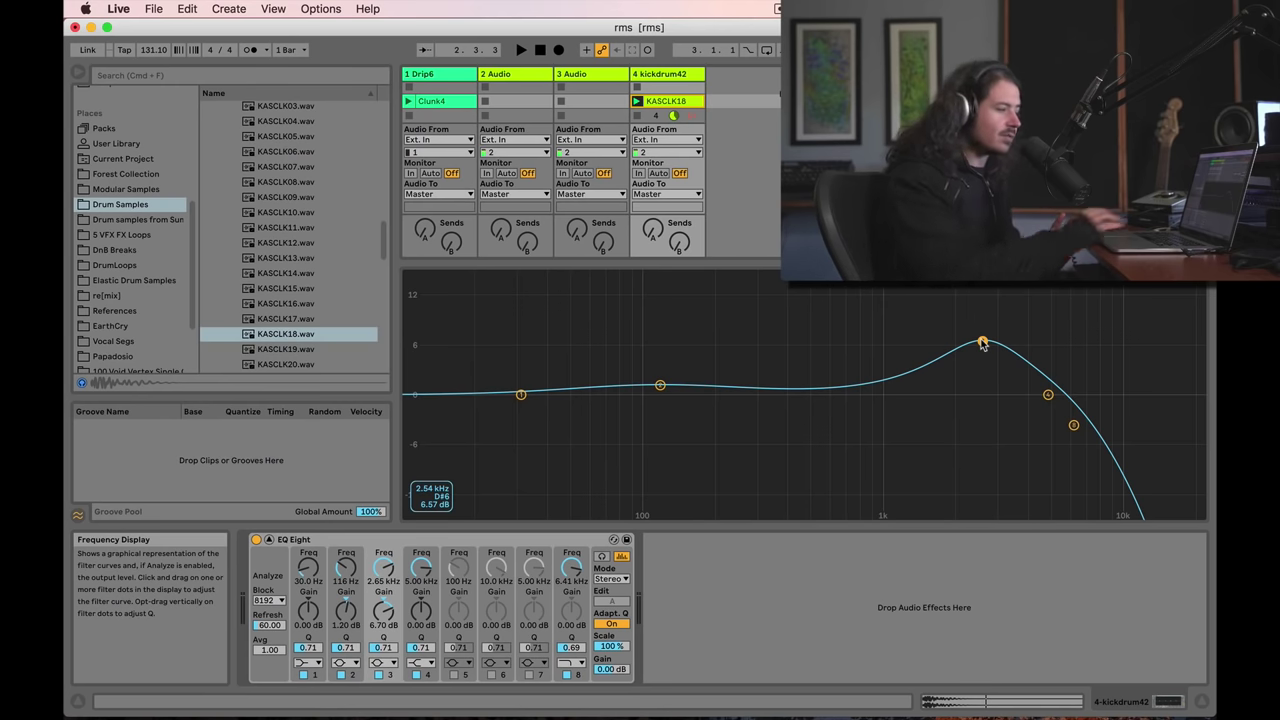
{"action": "mouse_move", "coordinate": [983, 344]}
{"action": "left_mouse_down"}
{"action": "mouse_move", "coordinate": [839, 357]}
{"action": "mouse_move", "coordinate": [981, 362]}
{"action": "mouse_move", "coordinate": [966, 370]}
{"action": "left_mouse_up"}
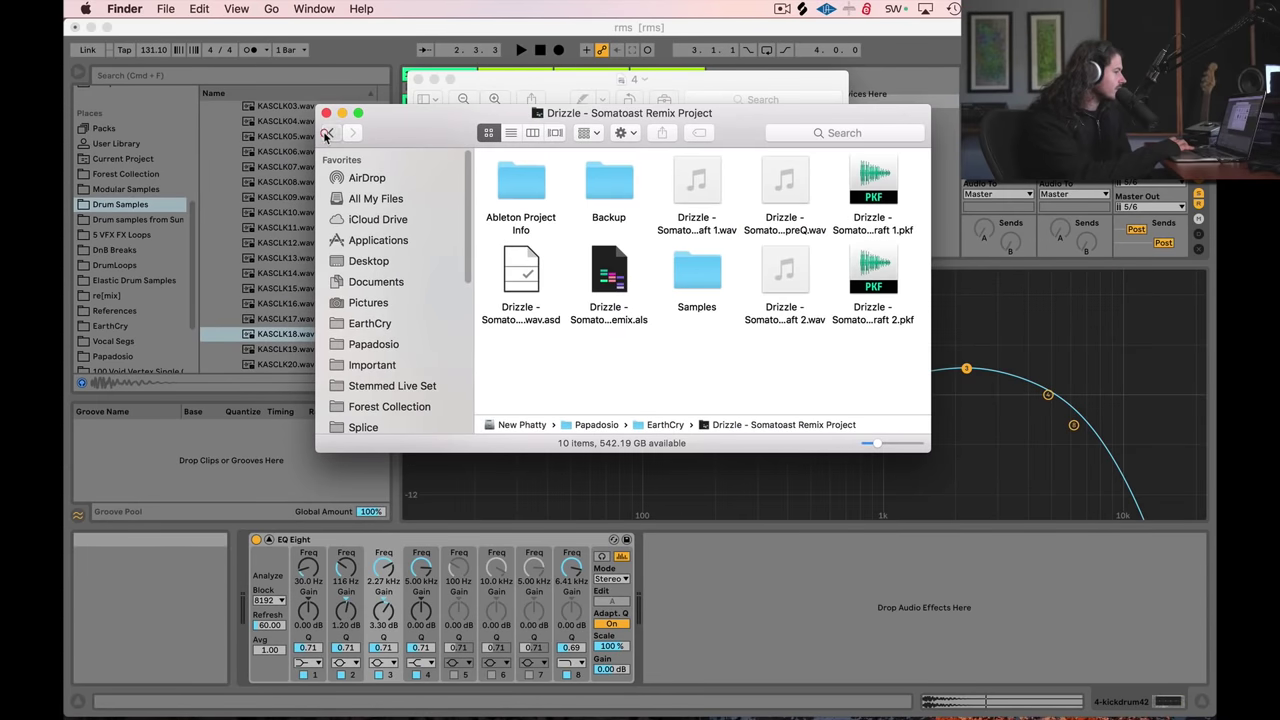
Go back to EarthCry, then into Drizzle - Somatoast Remix Project and its Backup folder.
{"action": "left_click", "coordinate": [326, 135]}
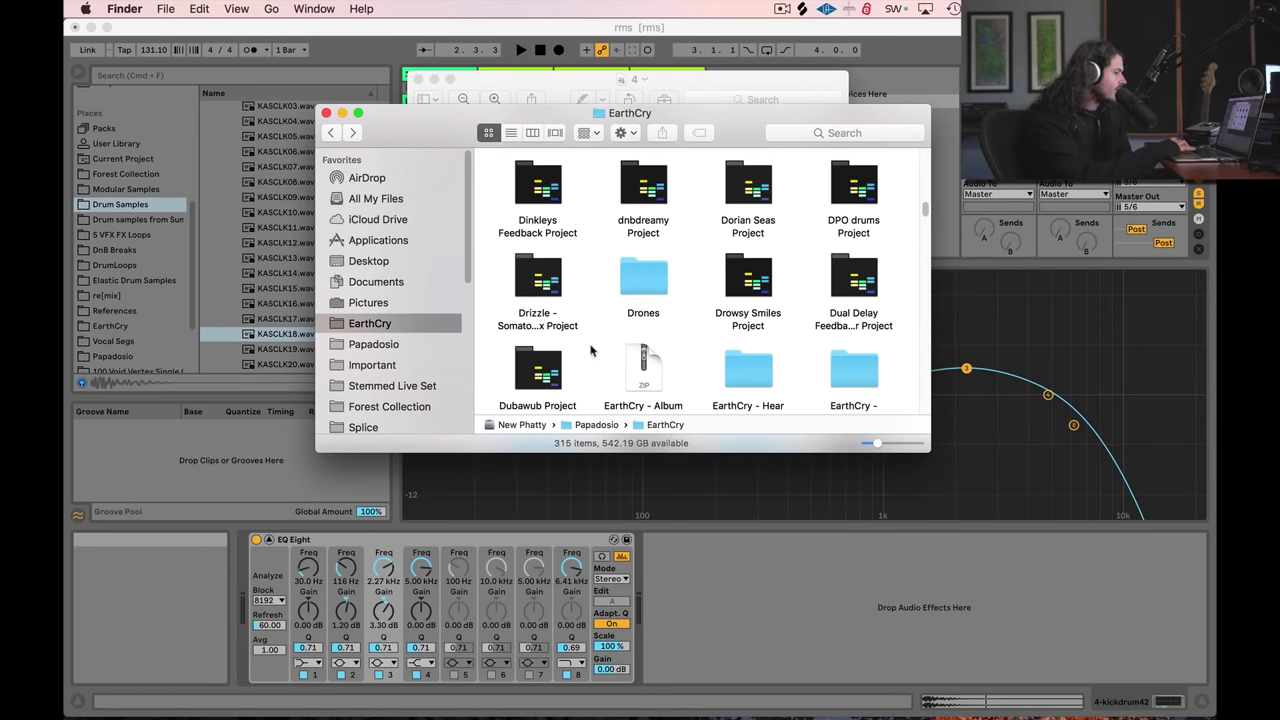
{"action": "double_click", "coordinate": [538, 278]}
{"action": "left_click", "coordinate": [612, 190]}
{"action": "double_click", "coordinate": [611, 190]}
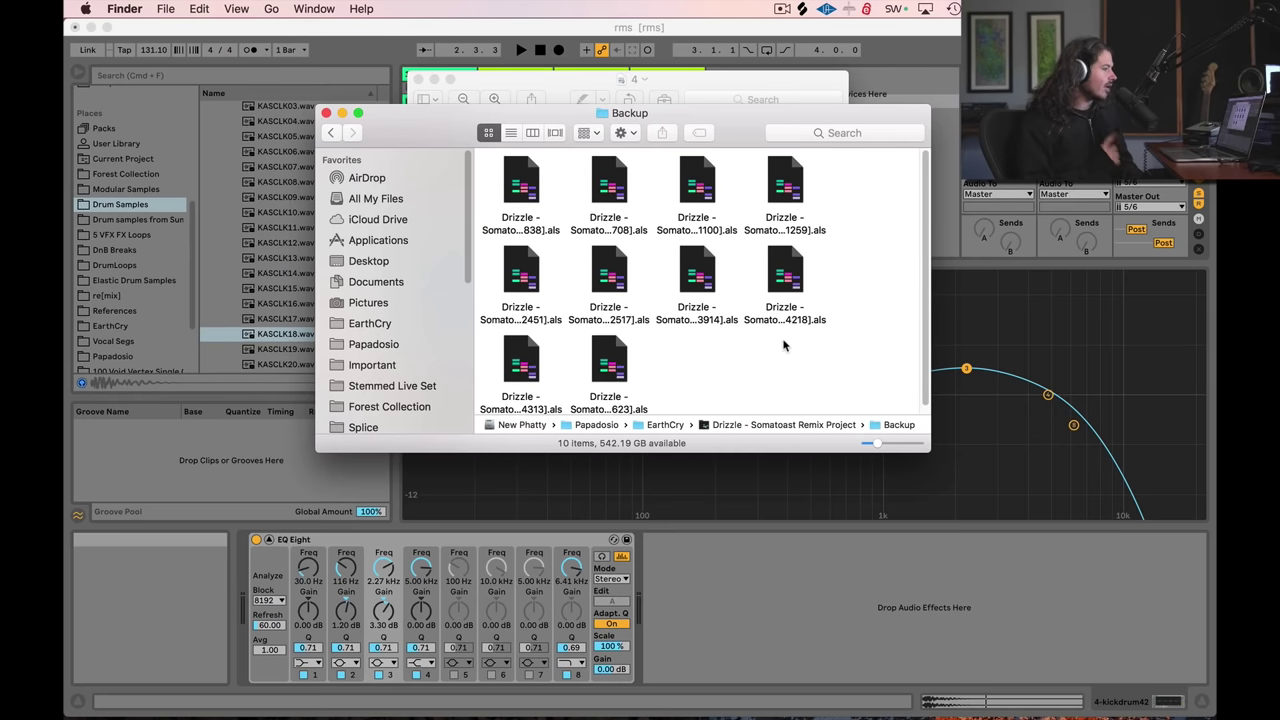